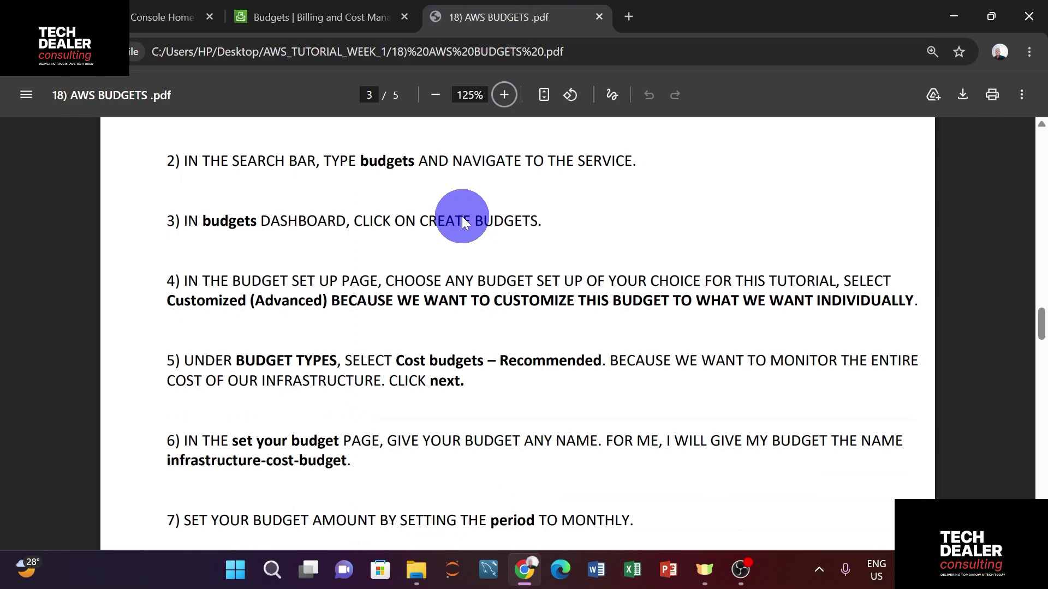
Skim the budget-creation steps in the PDF guide, then return to the AWS Budgets tab
scroll(461, 221, down, 3)
scroll(390, 122, up, 2)
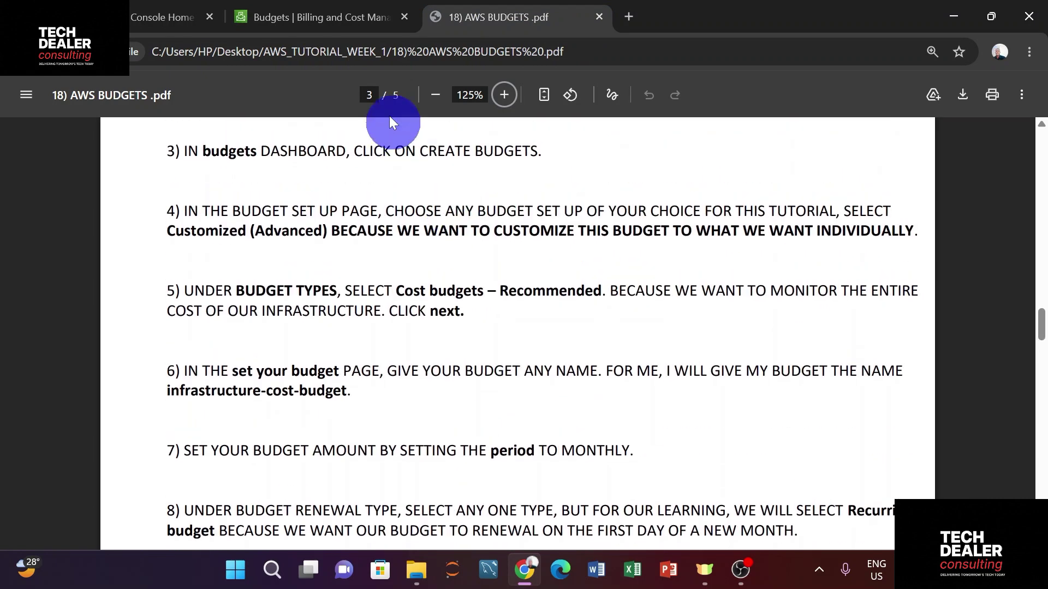
click(323, 16)
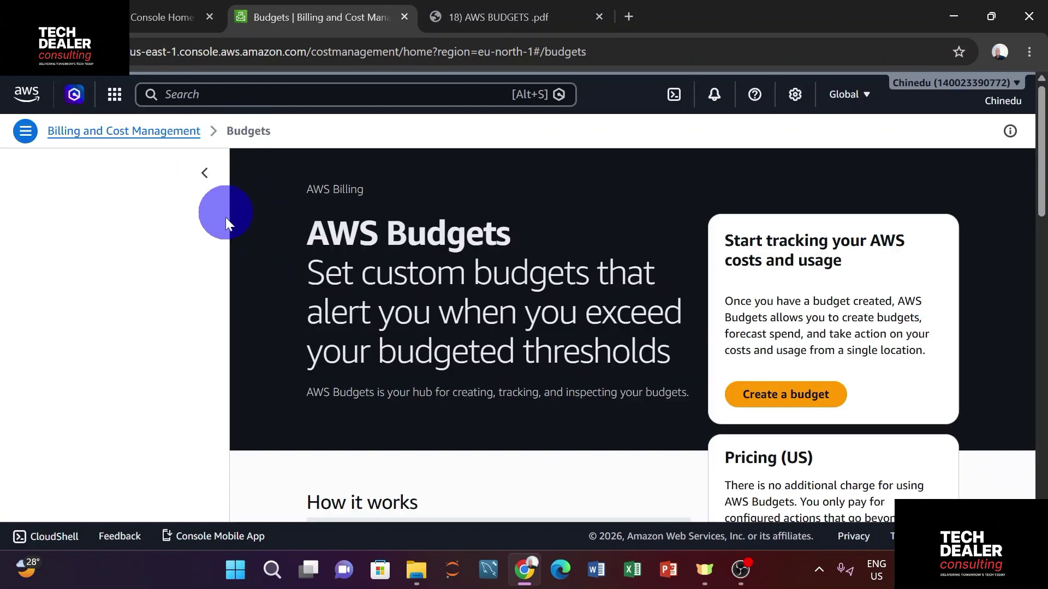
Start a new budget with Customize (advanced) setup, leaving Cost budget - Recommended as the type
click(771, 396)
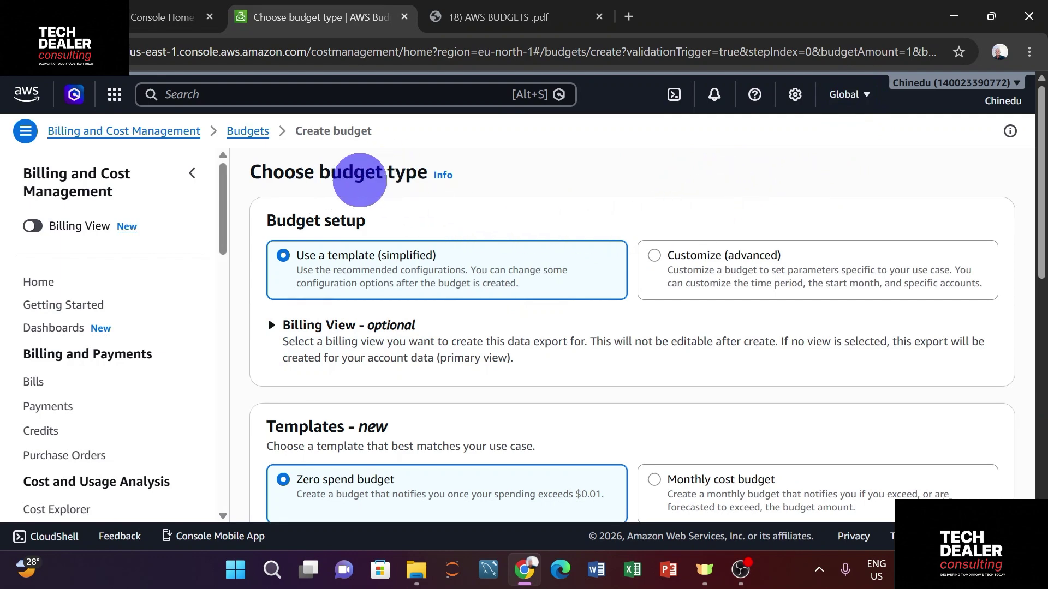
click(652, 259)
scroll(649, 243, down, 1)
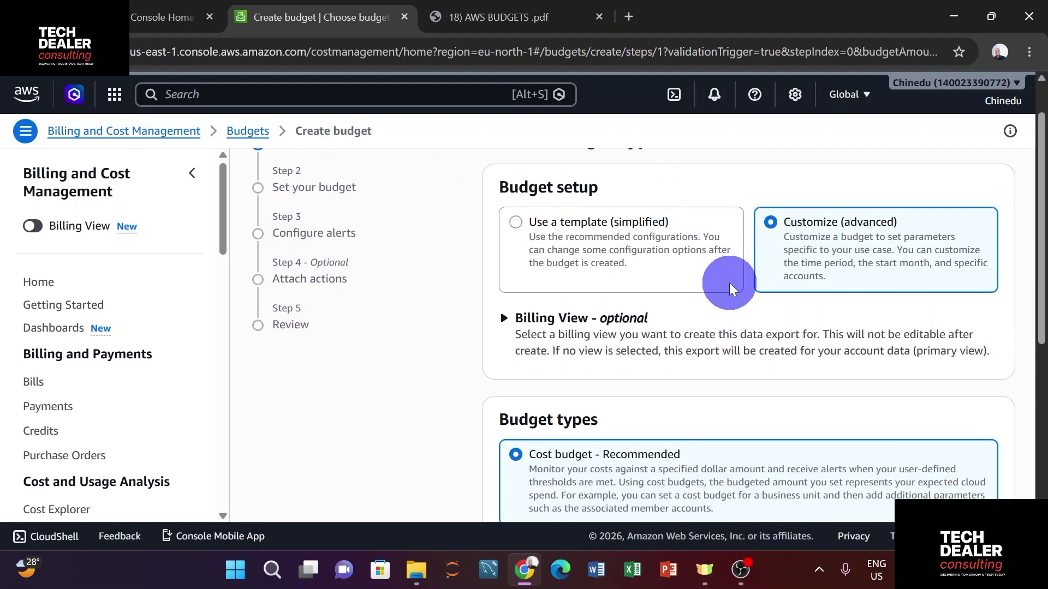
scroll(616, 423, down, 1)
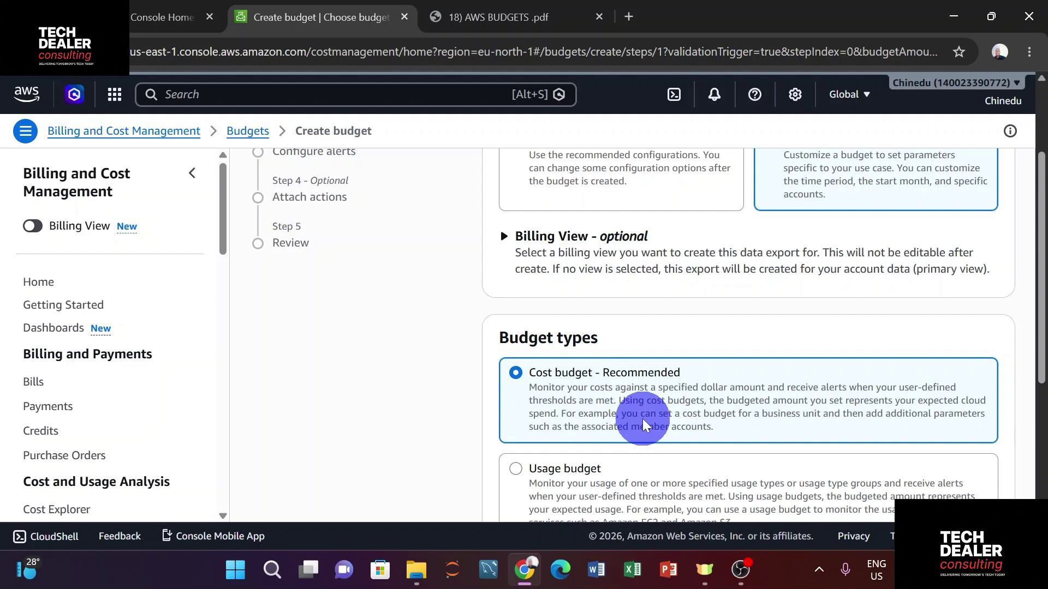
scroll(644, 424, up, 3)
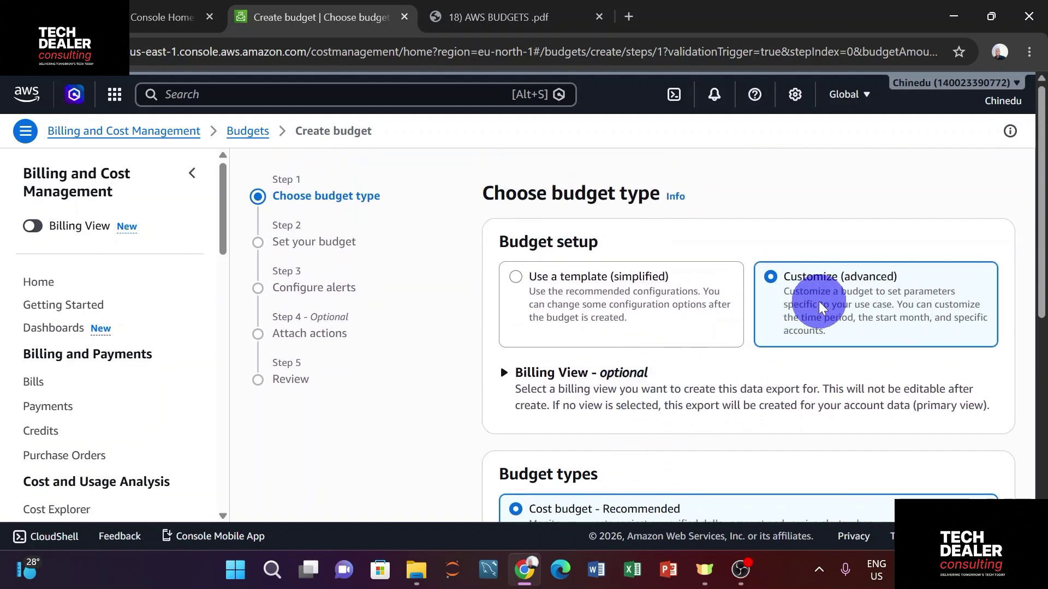
scroll(773, 306, down, 4)
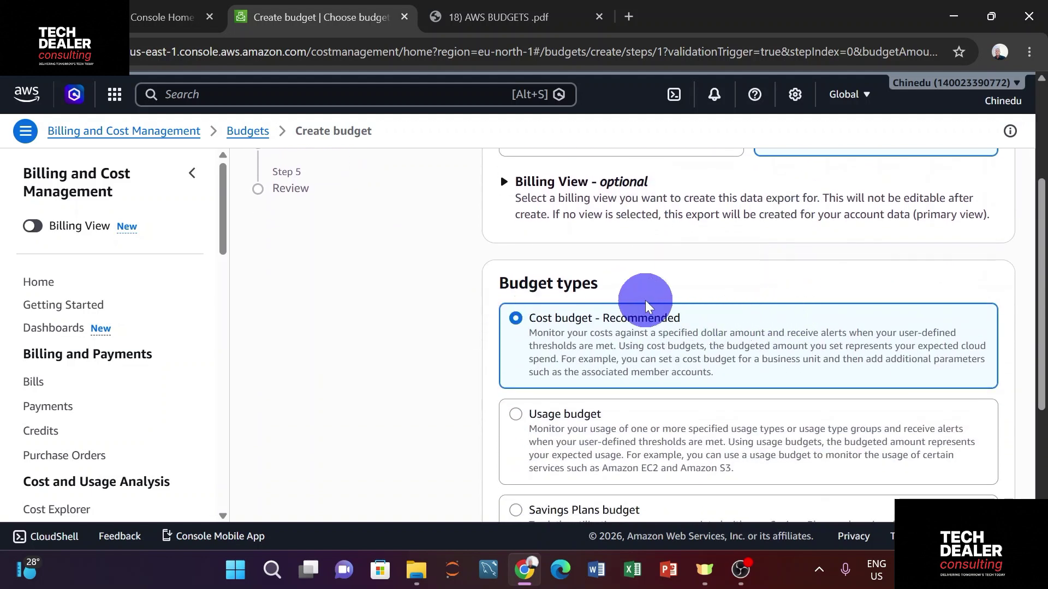
scroll(646, 305, down, 2)
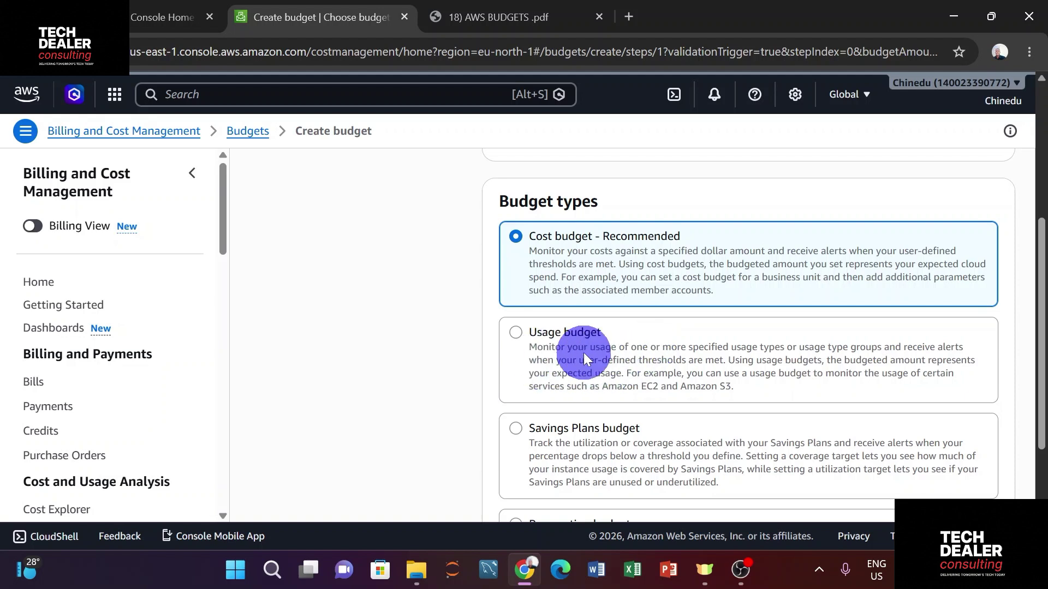
scroll(584, 353, down, 2)
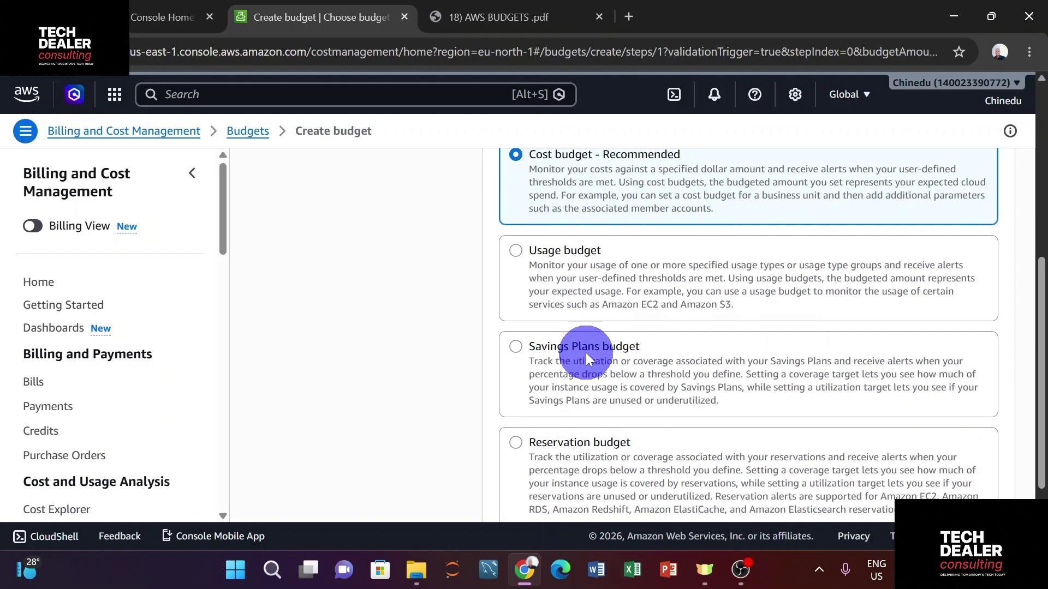
scroll(586, 355, down, 2)
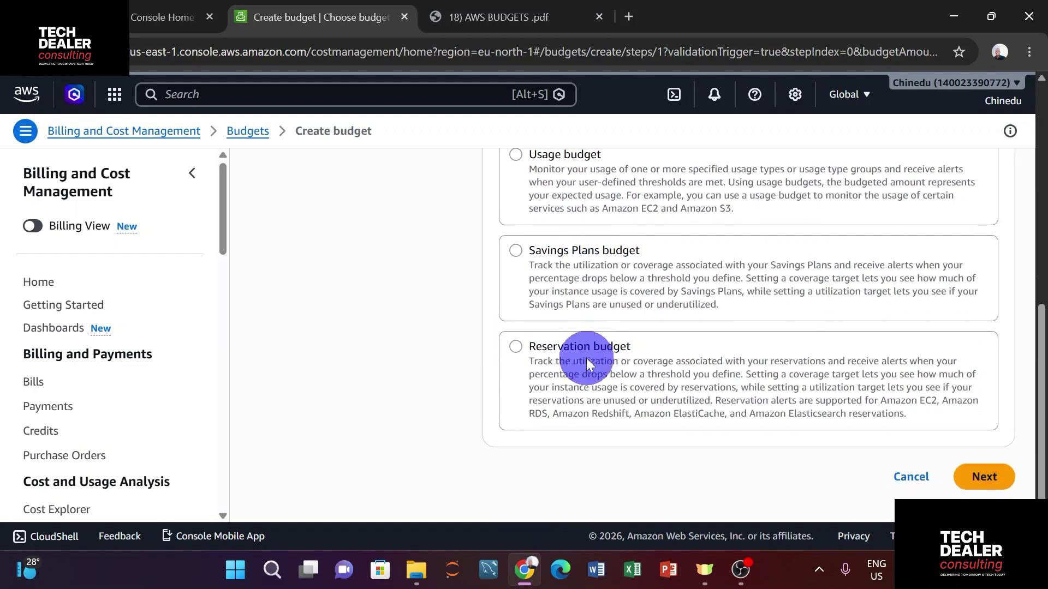
scroll(588, 356, up, 4)
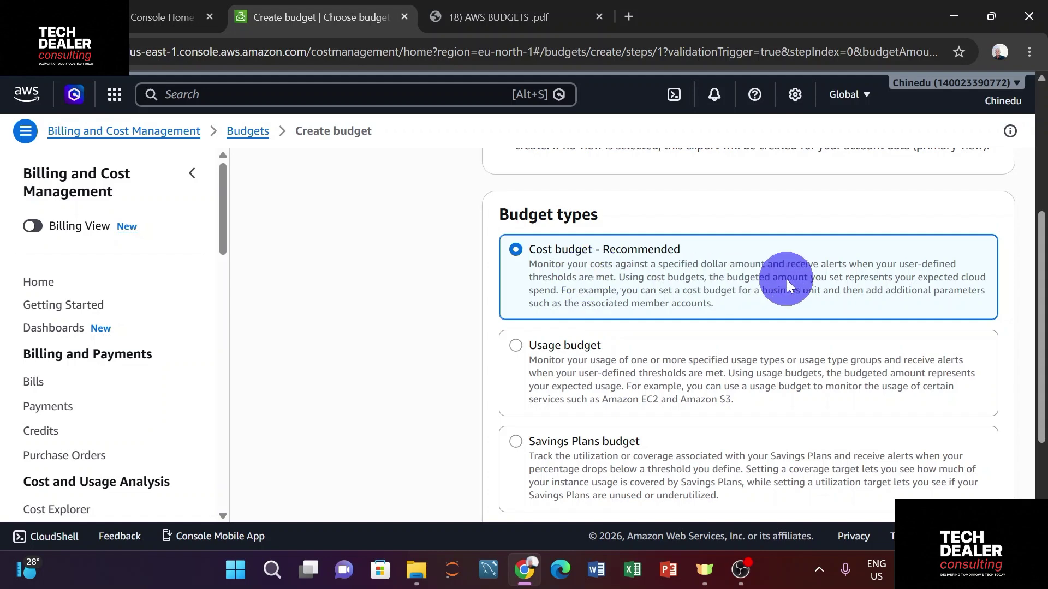
scroll(791, 278, down, 4)
Advance to Step 2 'Set your budget' and scroll down to the Details section
click(976, 482)
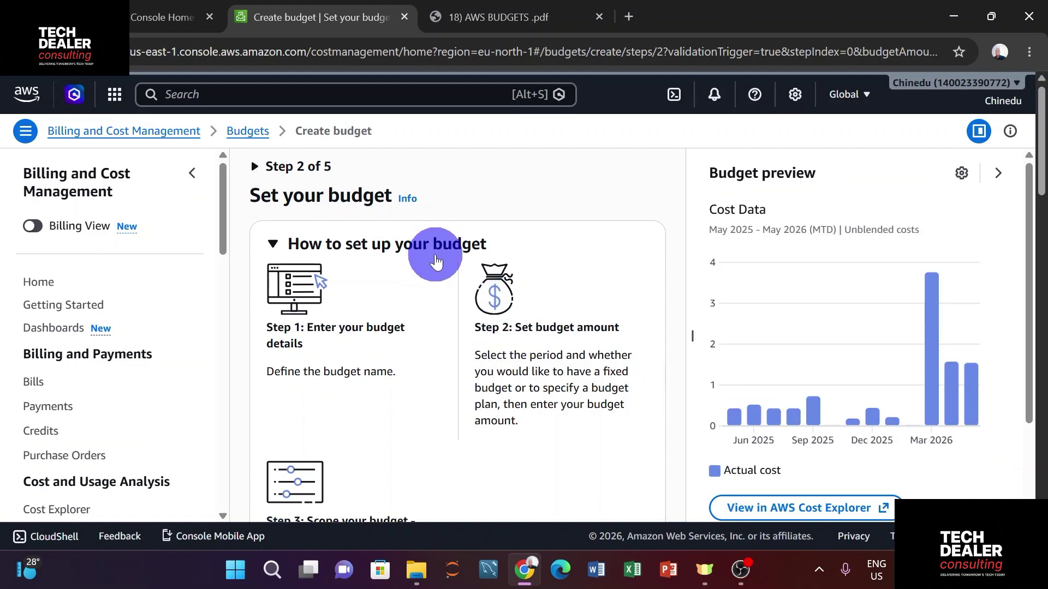
scroll(436, 254, down, 4)
scroll(437, 259, down, 7)
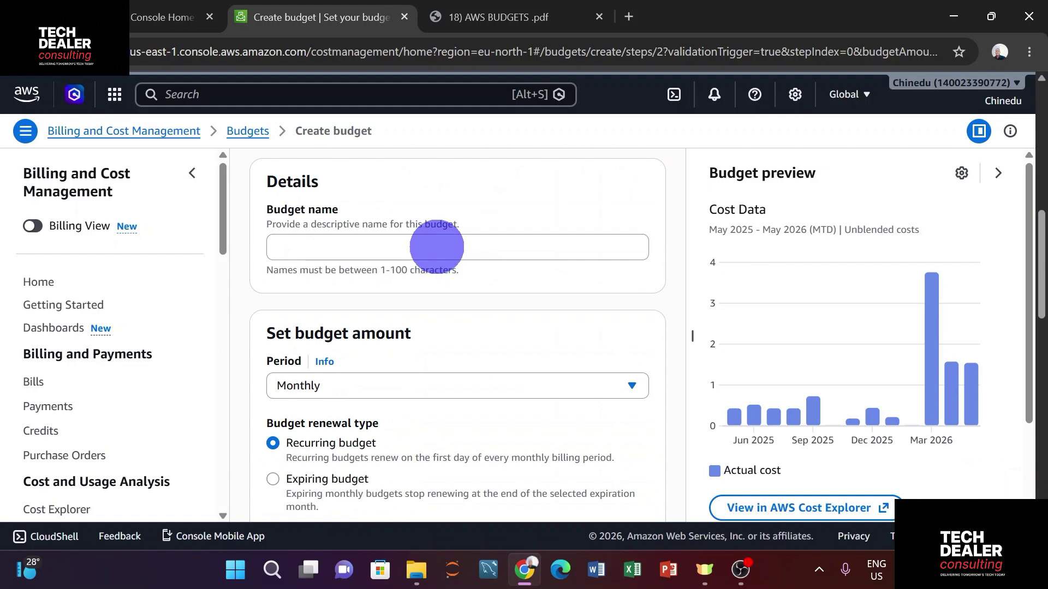
Recheck PDF steps 3–6 on budget type and naming, then return to the Budget name field
click(507, 19)
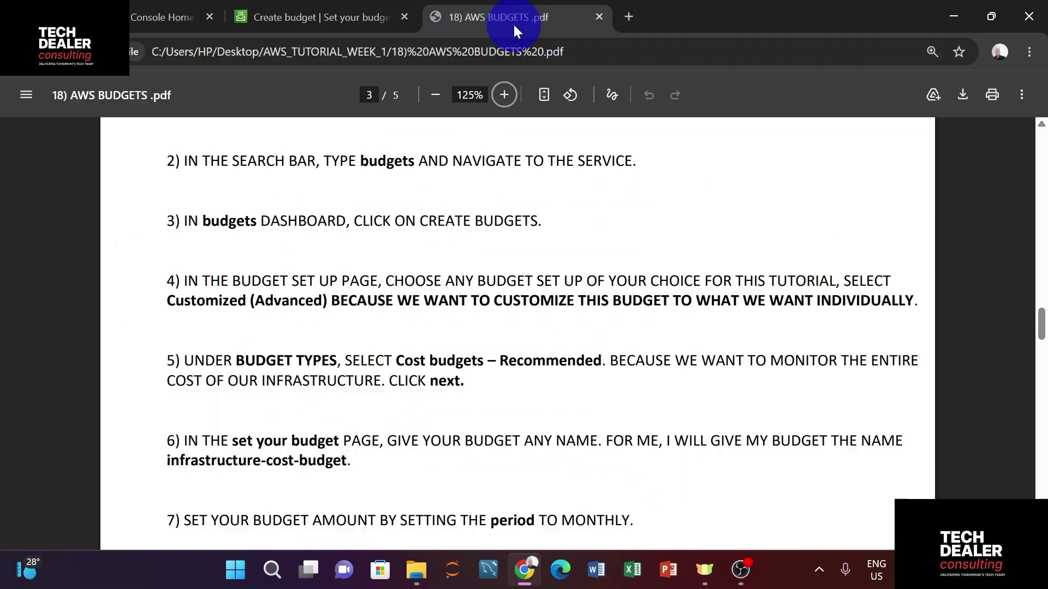
scroll(538, 237, down, 1)
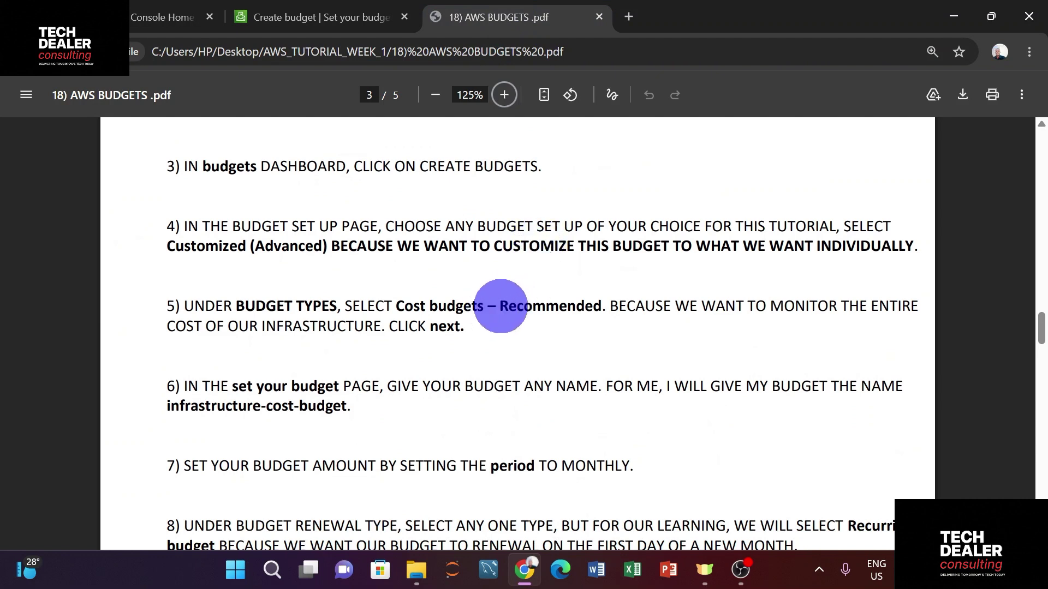
scroll(500, 307, up, 1)
scroll(501, 308, up, 1)
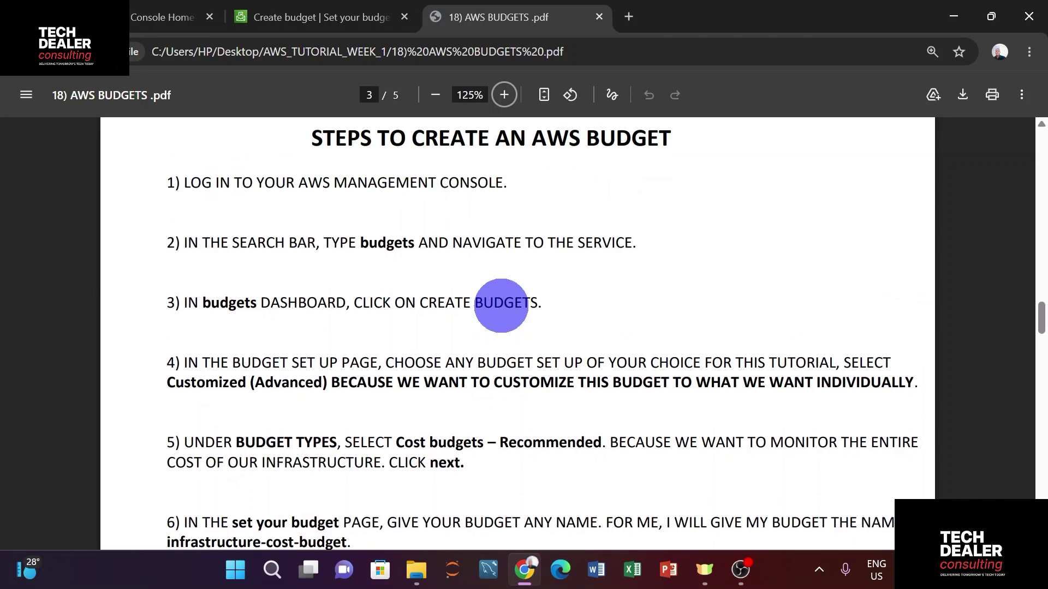
scroll(499, 302, down, 1)
scroll(502, 306, down, 1)
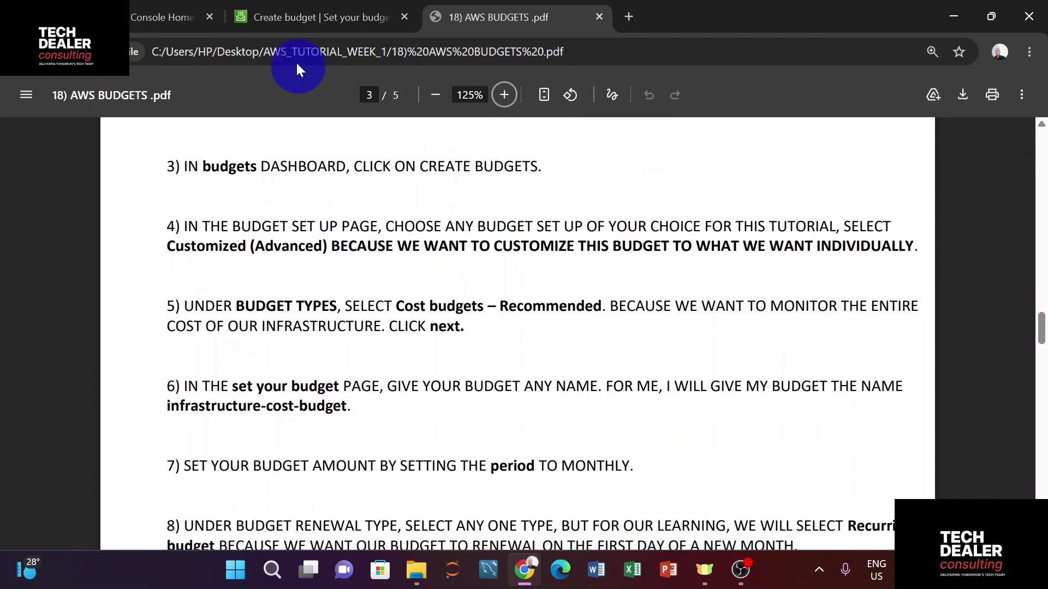
click(284, 17)
click(376, 249)
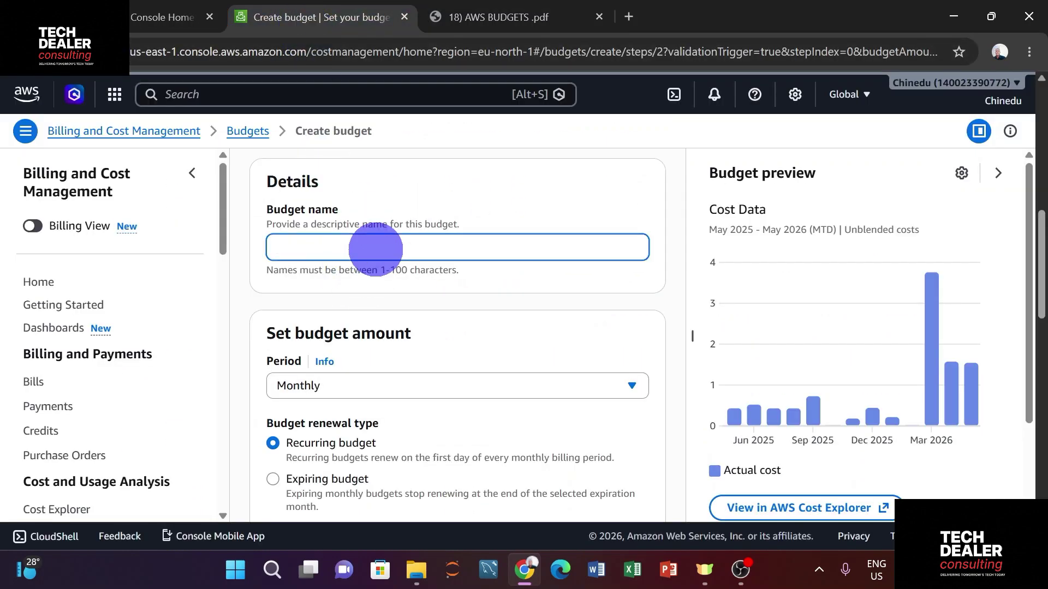
Name the budget 'learning_budget' and bring up the Period options
text(learning_budget)
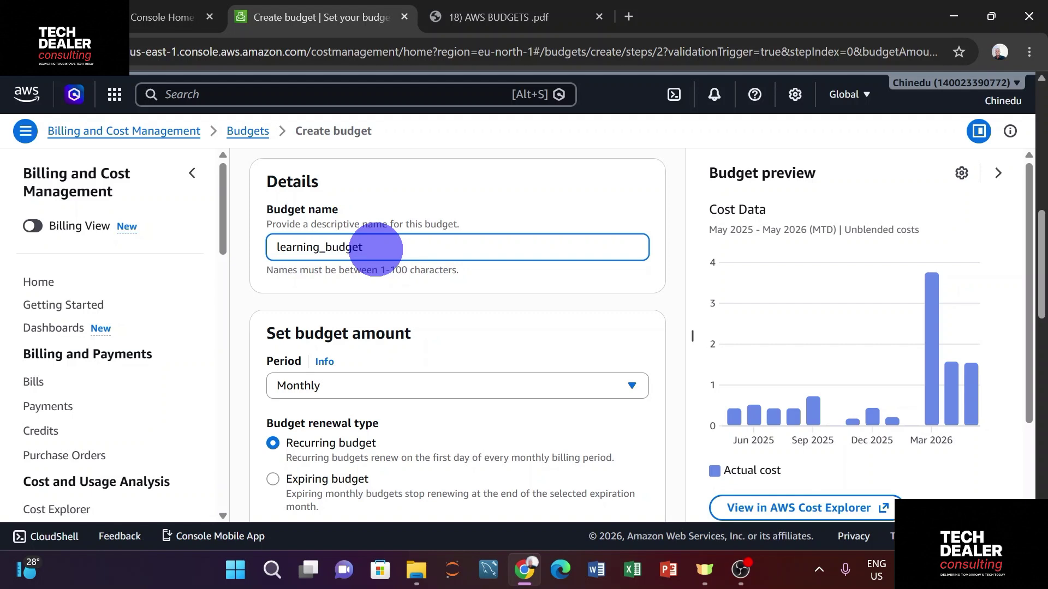
scroll(375, 249, down, 2)
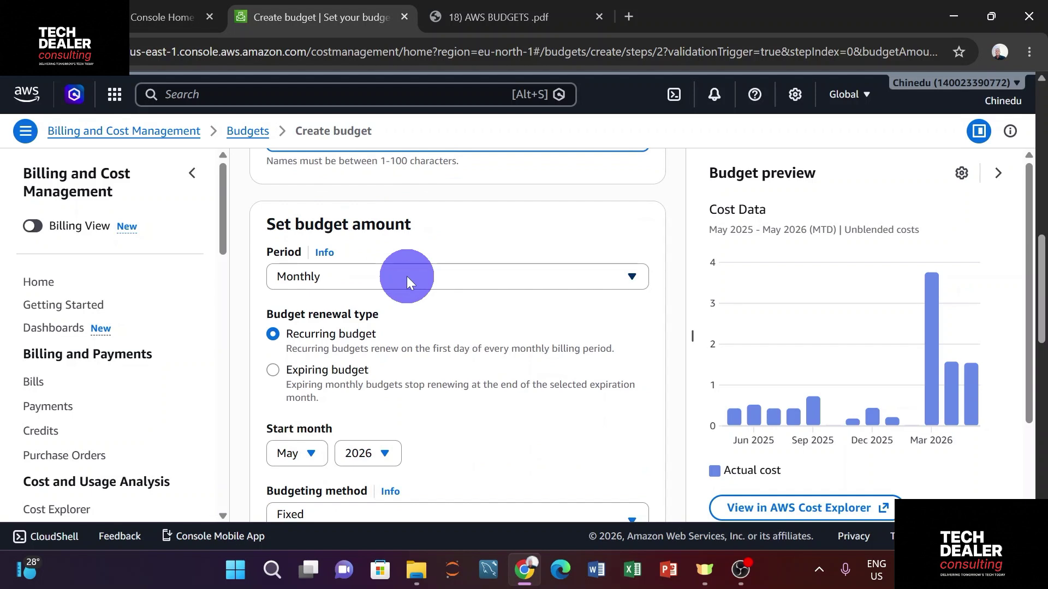
click(407, 276)
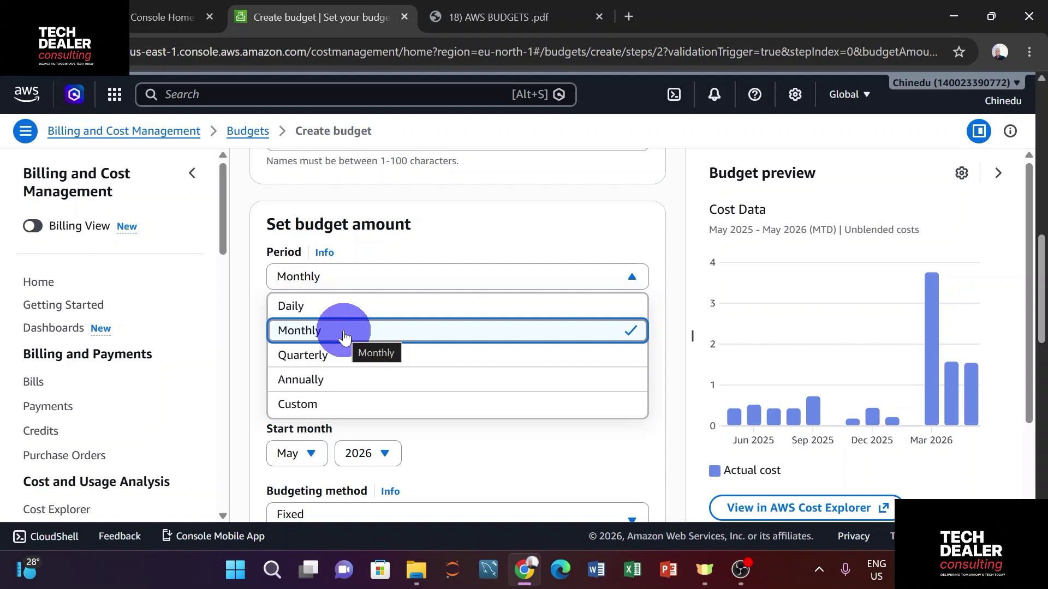
click(355, 355)
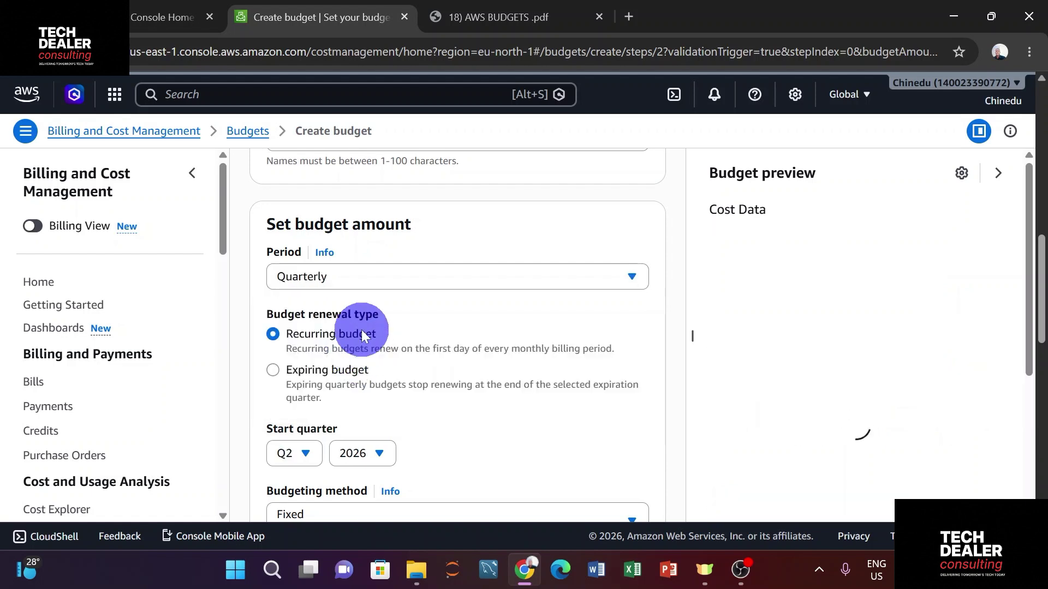
scroll(368, 316, down, 2)
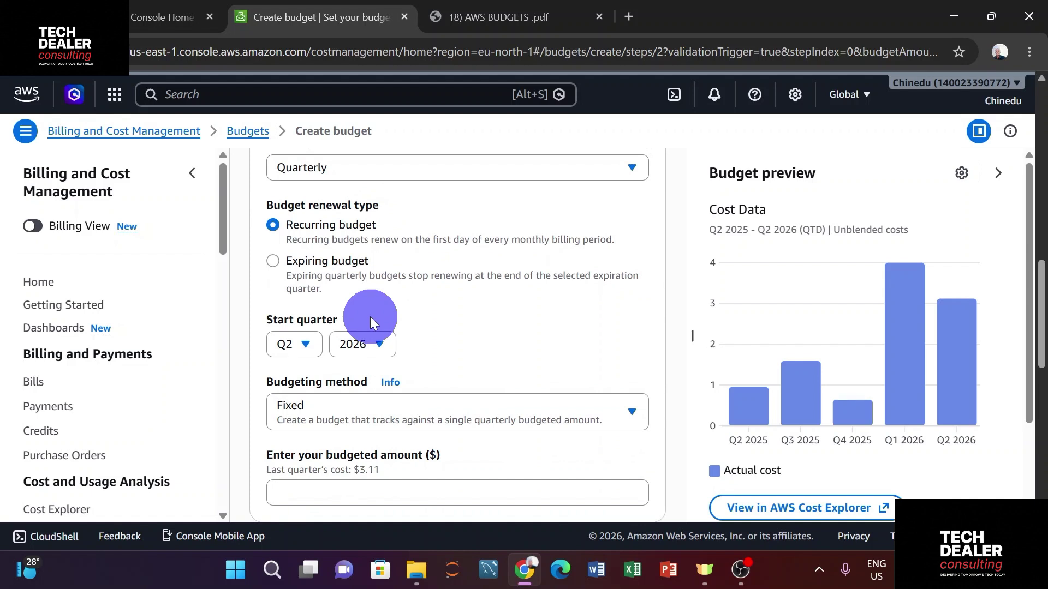
scroll(372, 317, up, 1)
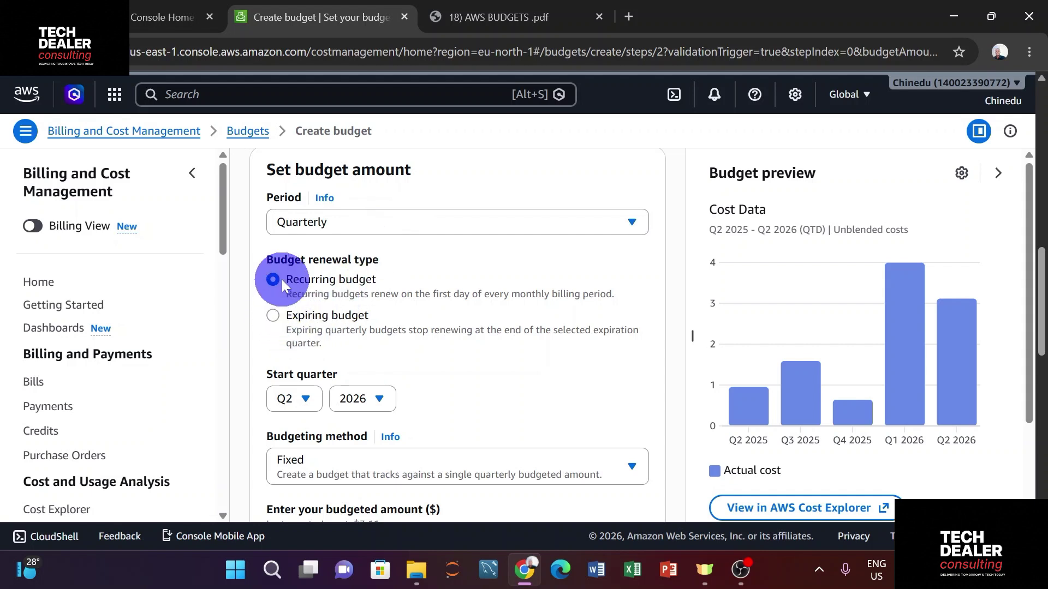
click(273, 312)
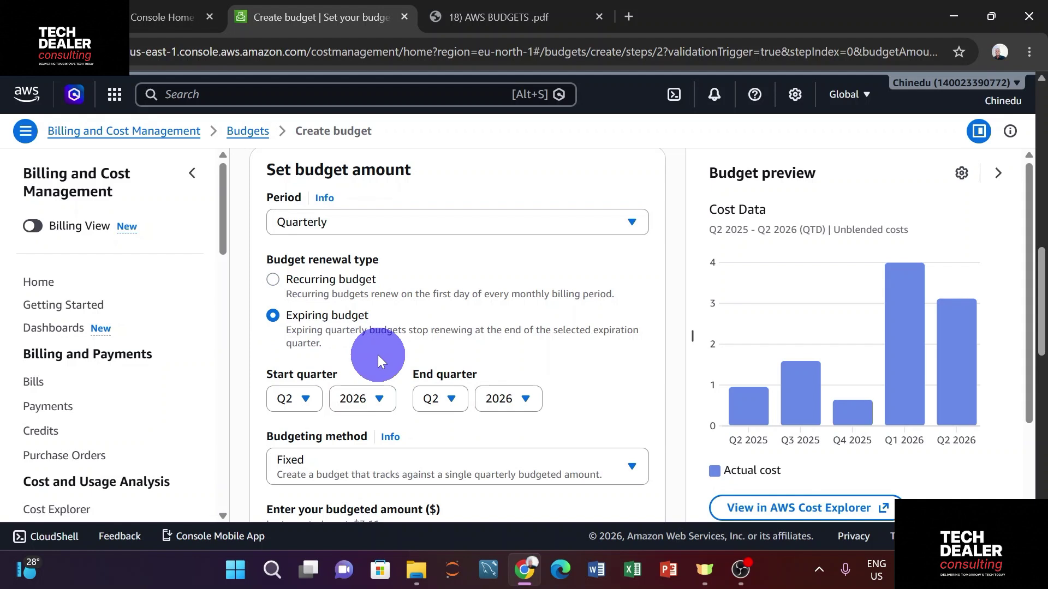
click(273, 280)
click(364, 226)
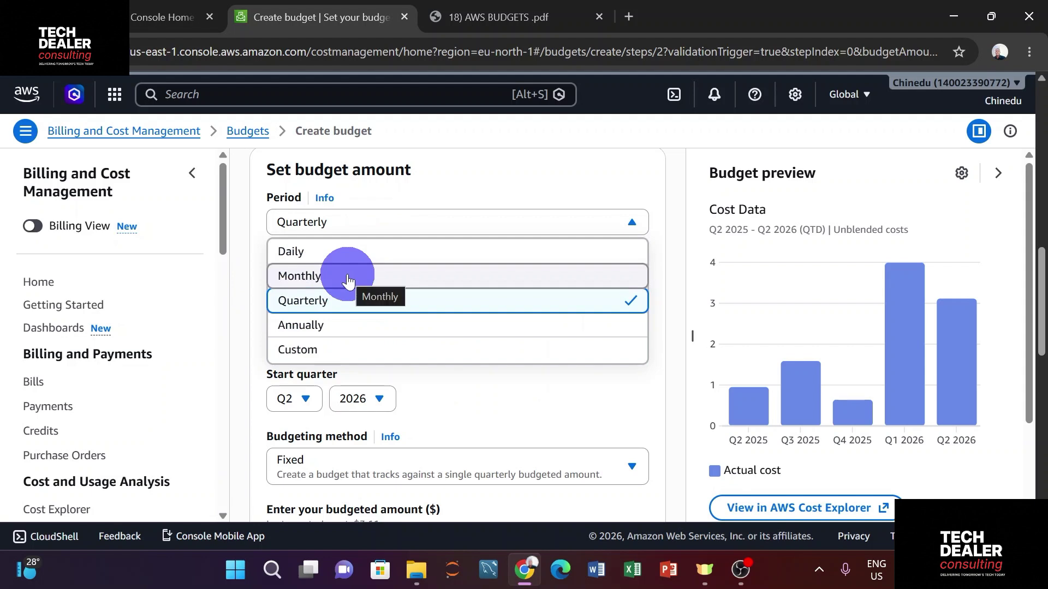
click(340, 323)
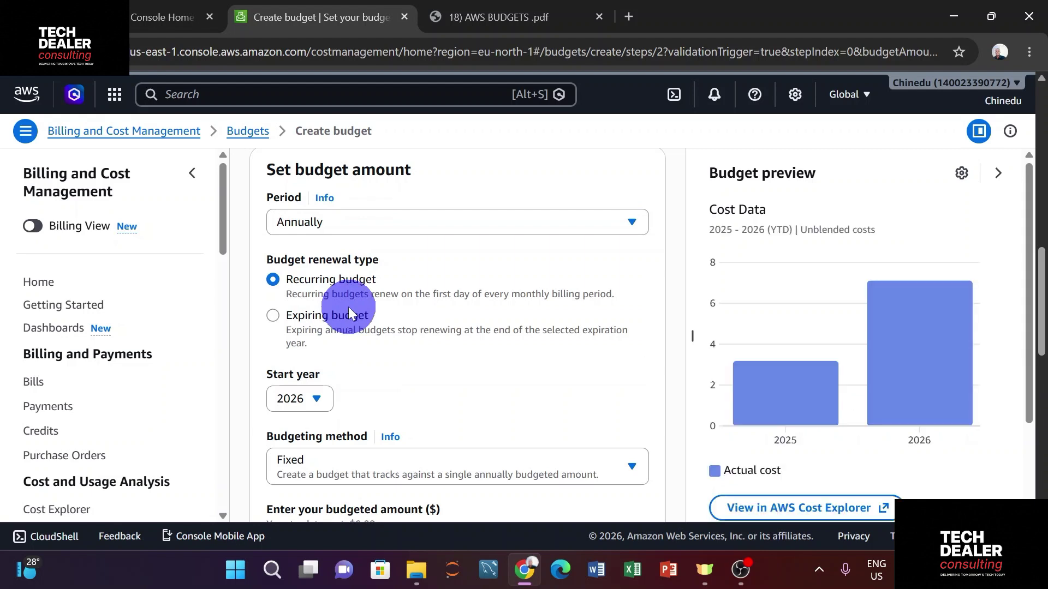
click(373, 227)
click(339, 277)
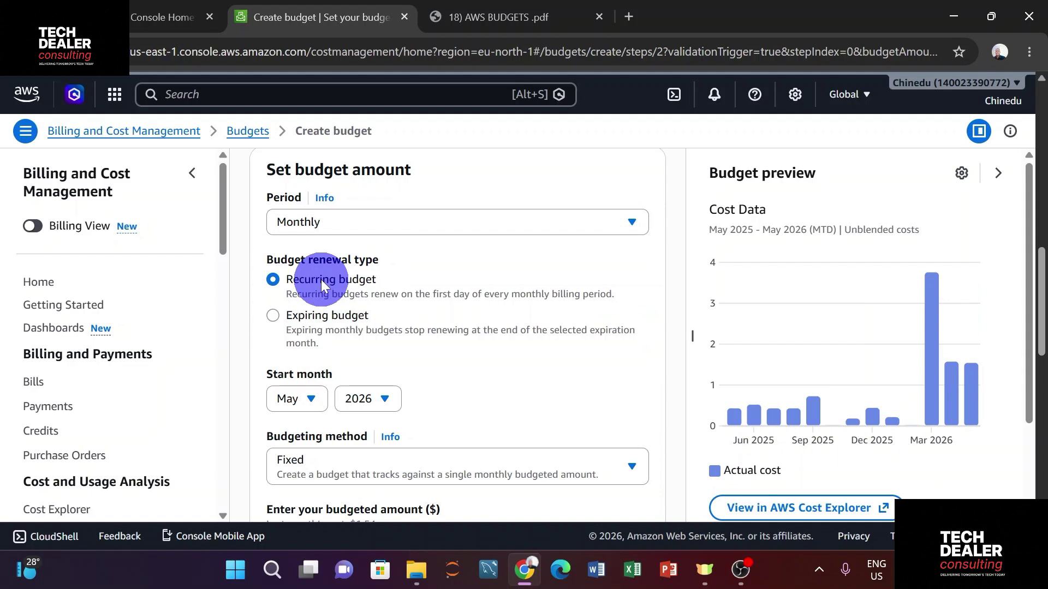
Keep the Fixed budgeting method, enter a budgeted amount of 0.50, then reopen the method list
scroll(323, 280, down, 3)
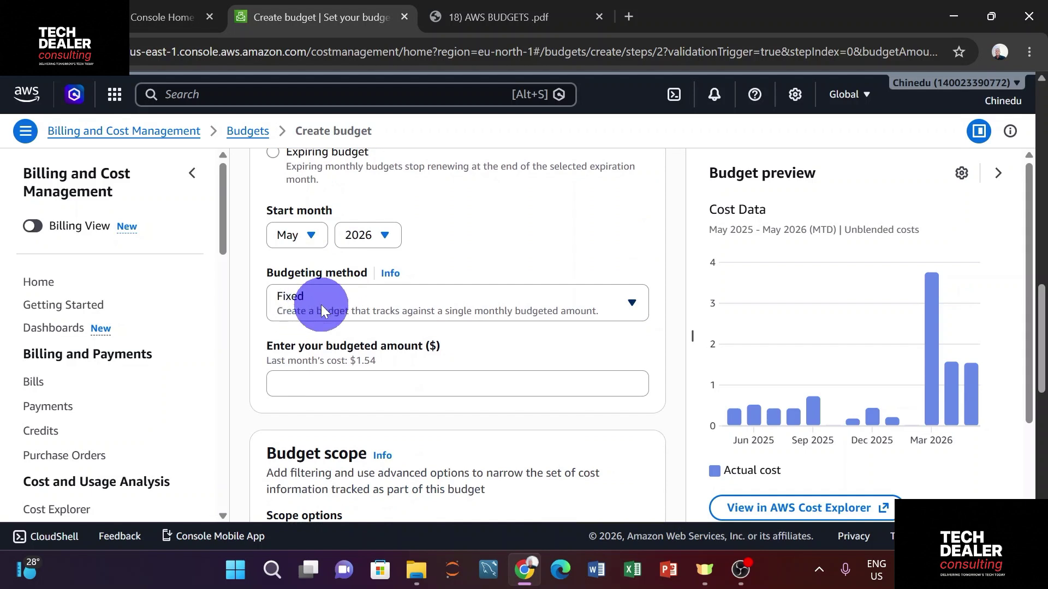
click(331, 305)
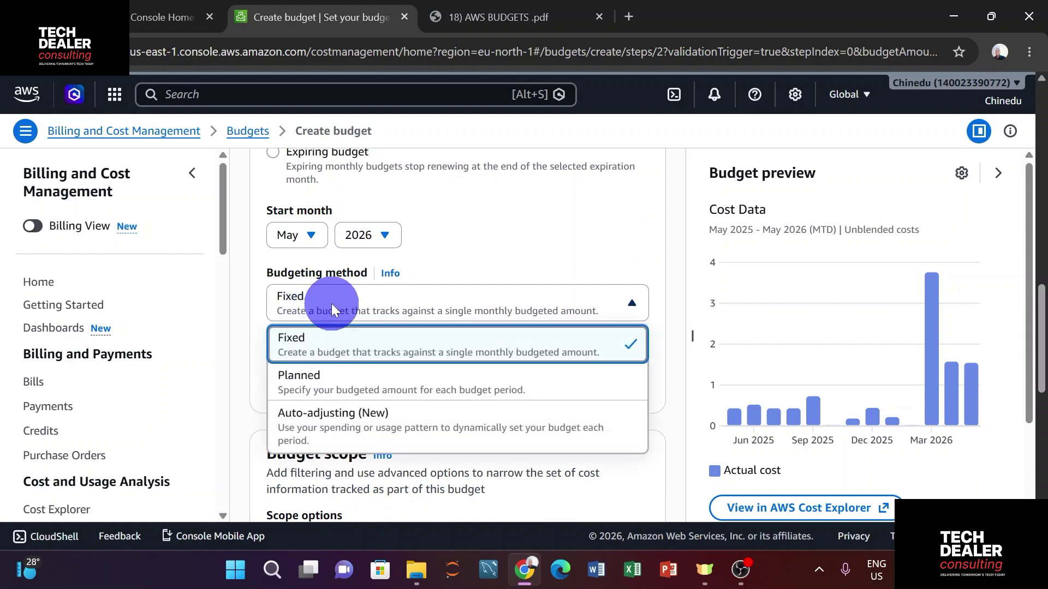
click(332, 305)
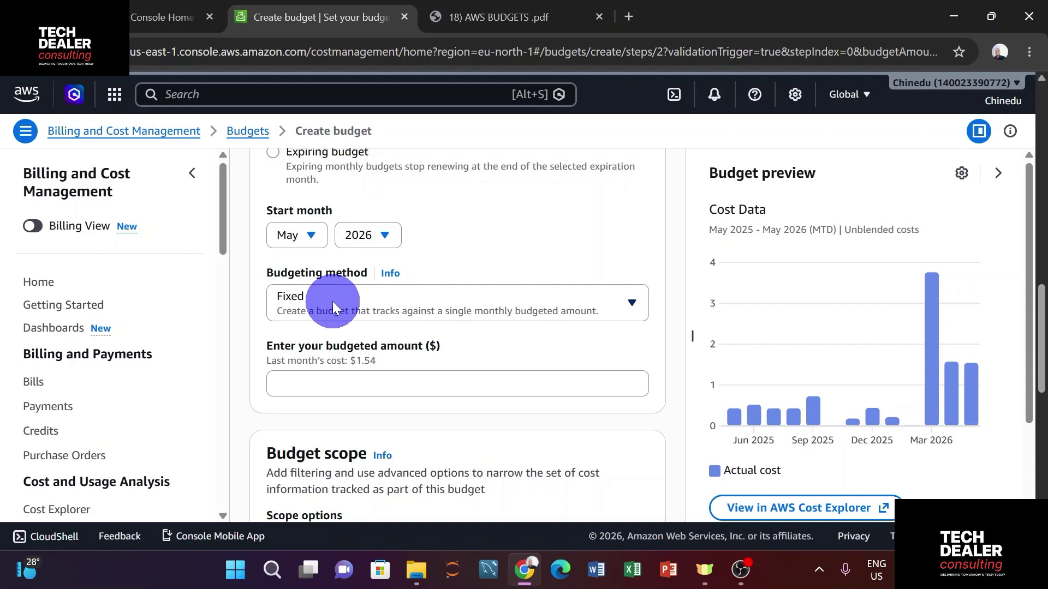
scroll(332, 301, down, 1)
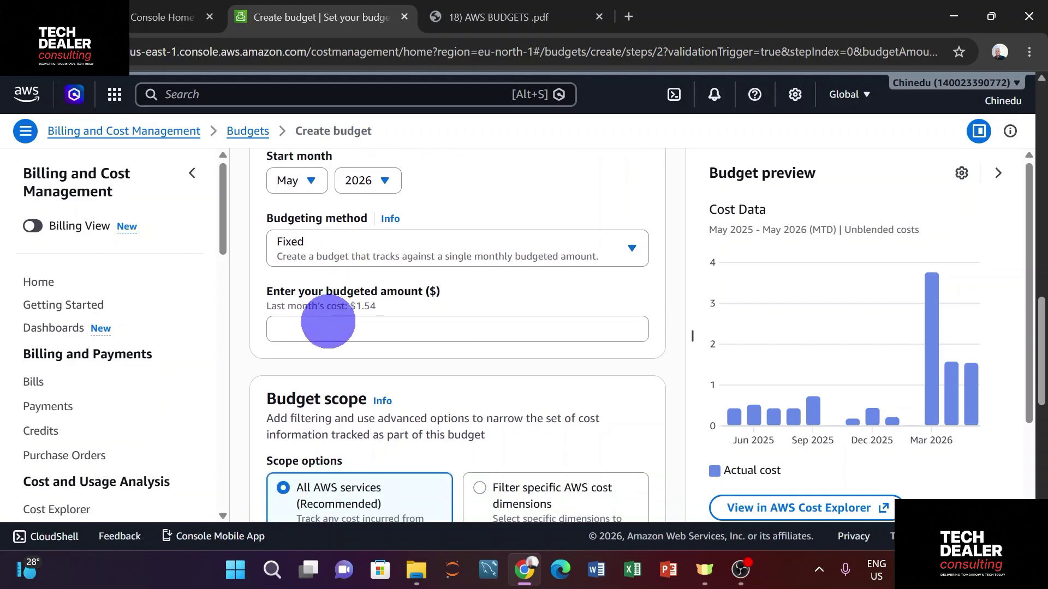
click(328, 325)
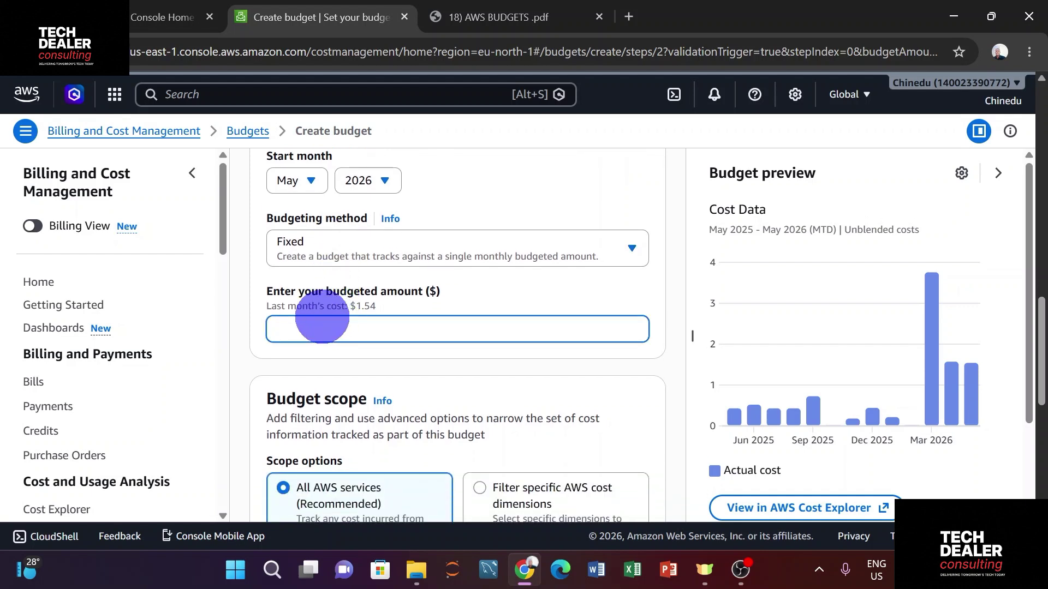
text(0.50)
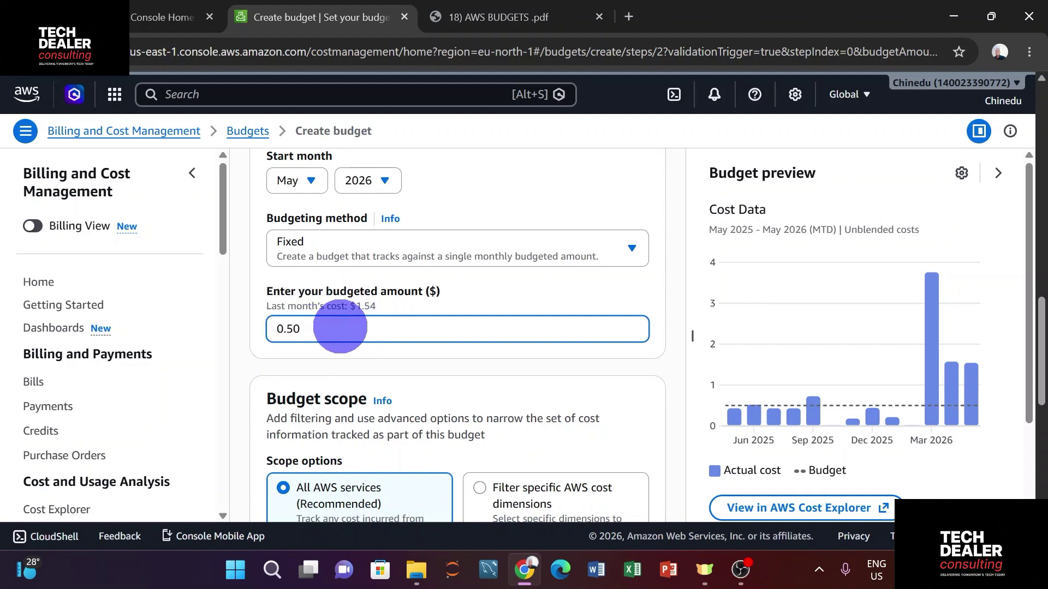
click(399, 246)
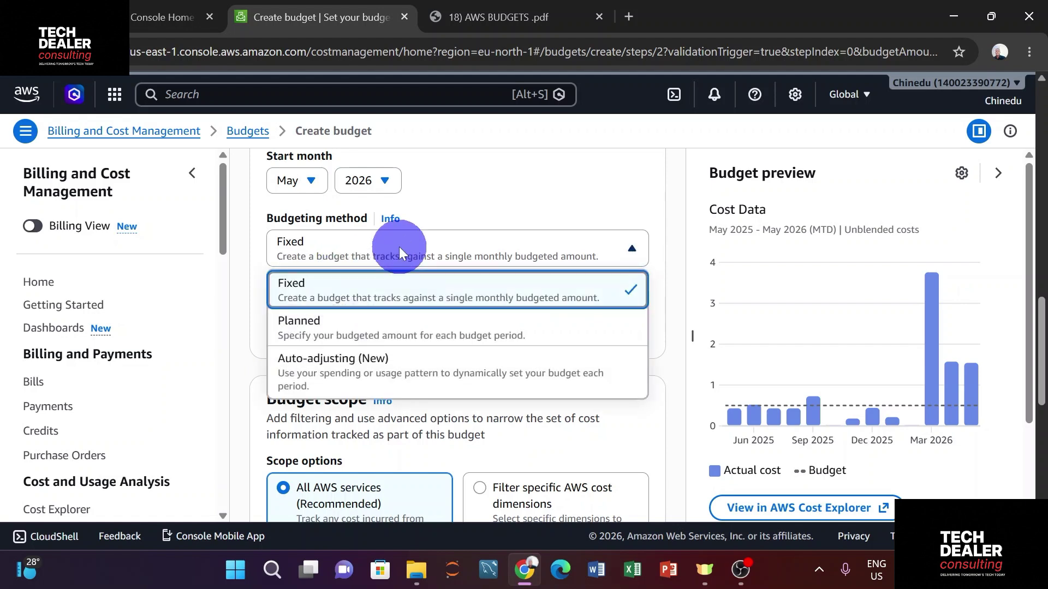
Switch the budgeting method to Planned and set May 2026 (MTD) to 500
click(380, 339)
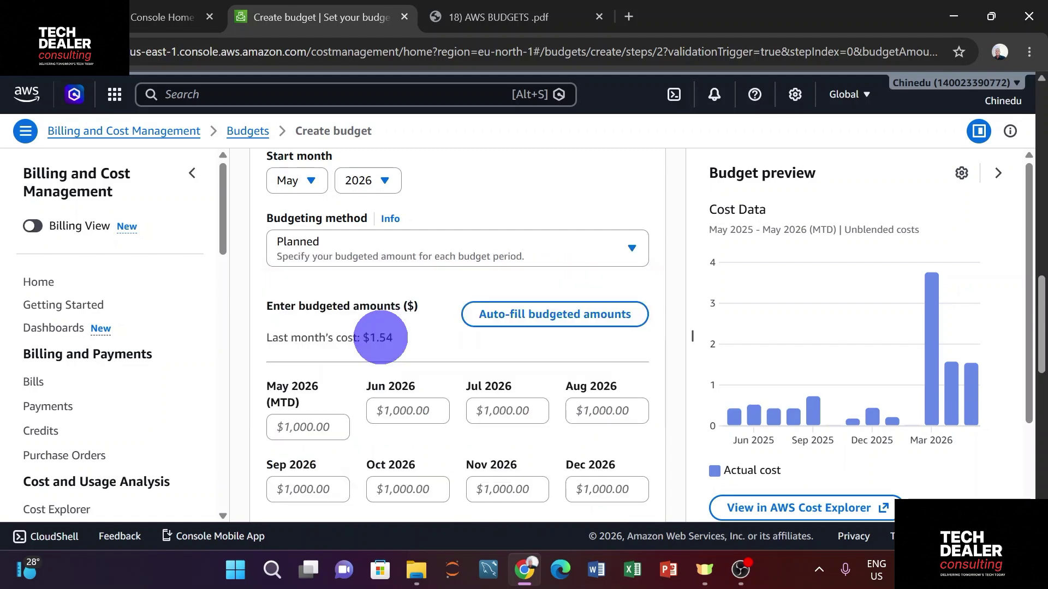
scroll(390, 323, down, 3)
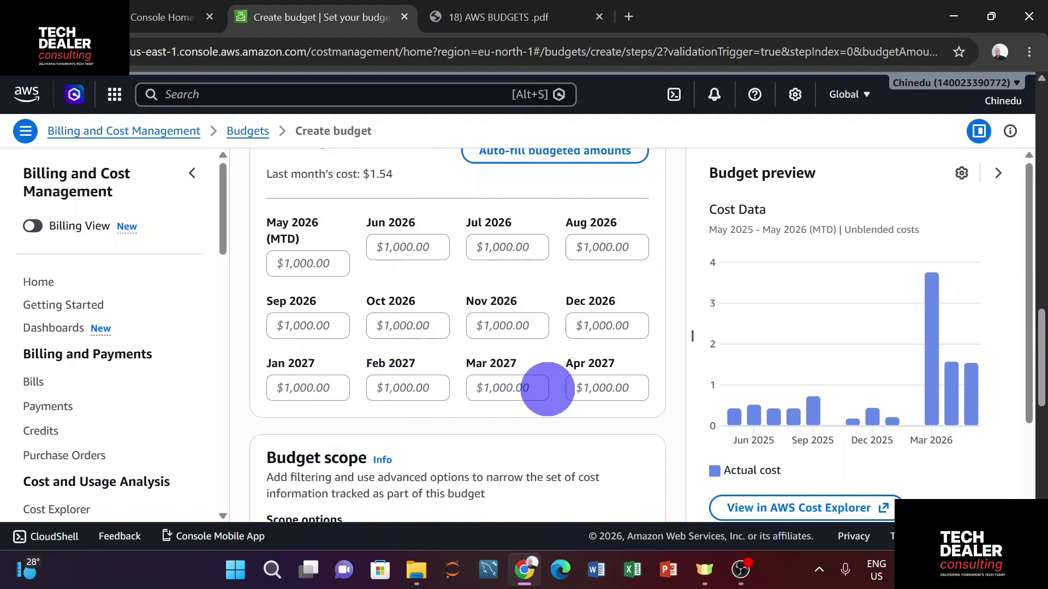
scroll(415, 352, up, 1)
click(309, 293)
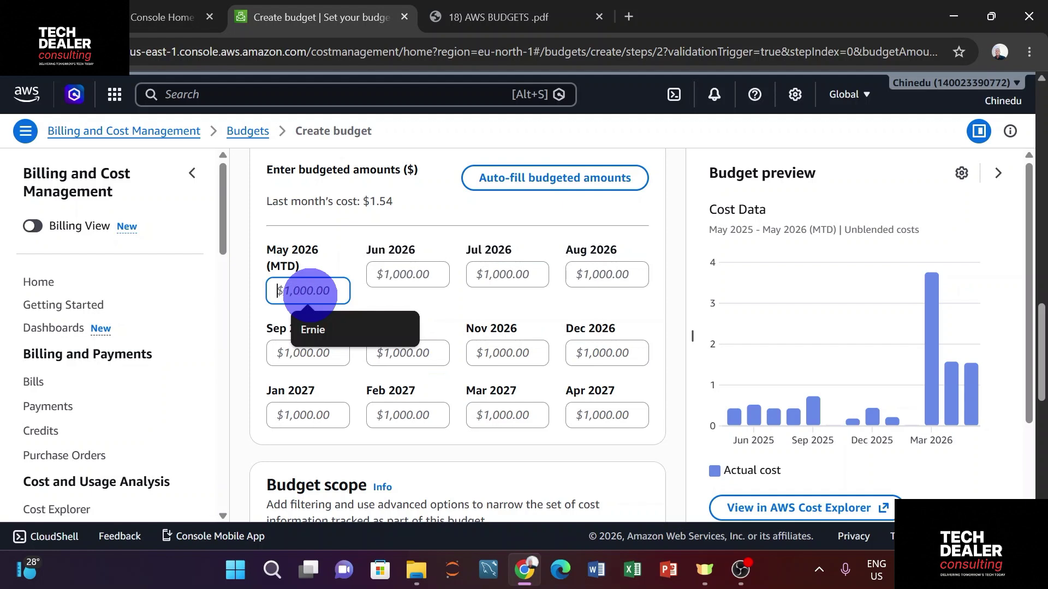
text(5)
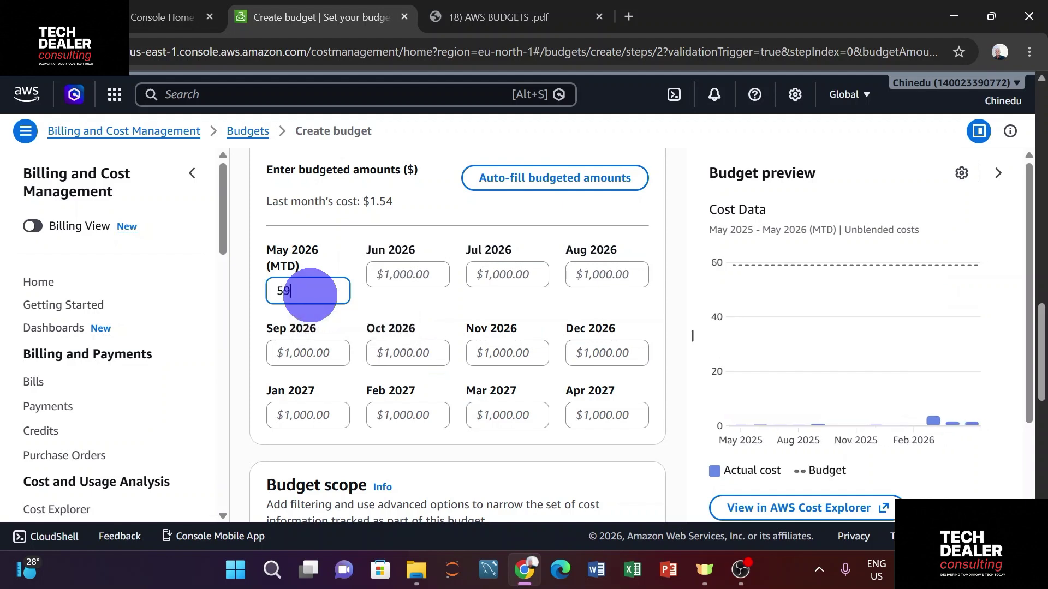
text(00)
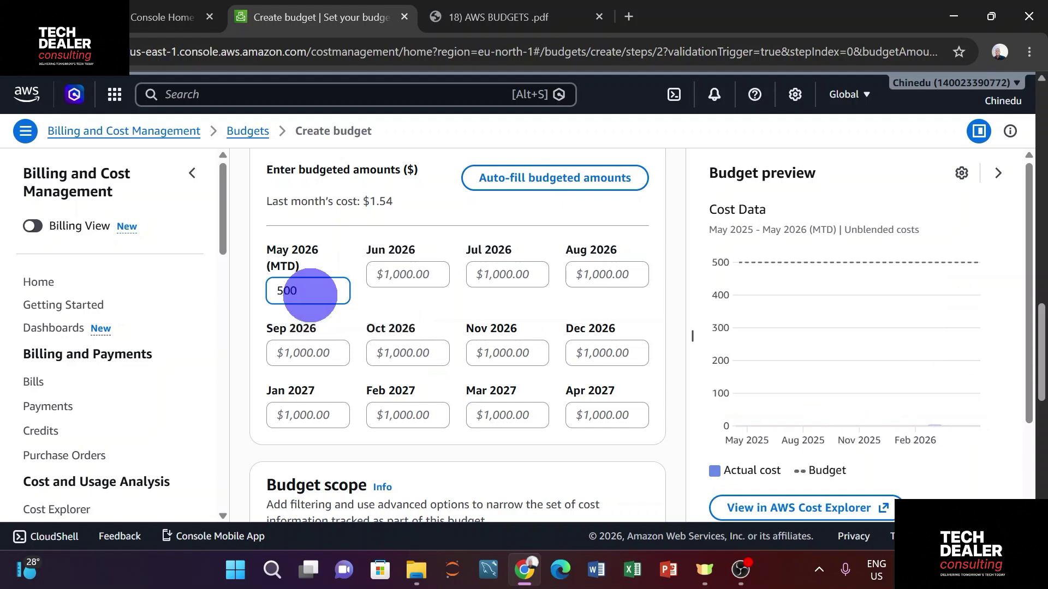
click(312, 270)
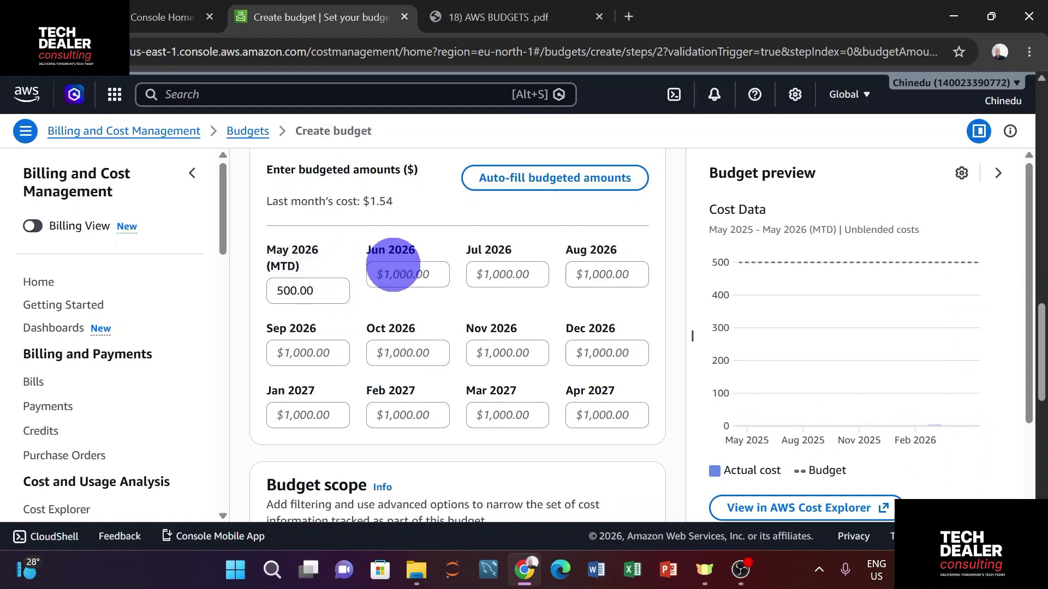
Bring up the Auto-fill budgeted amounts dialog
scroll(393, 265, down, 2)
scroll(407, 263, up, 2)
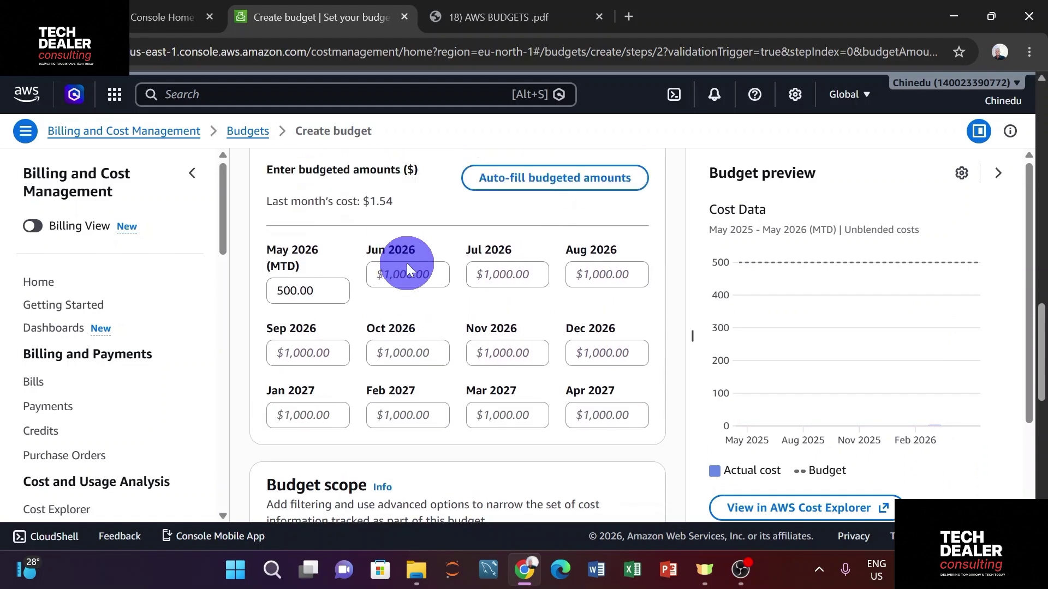
click(561, 180)
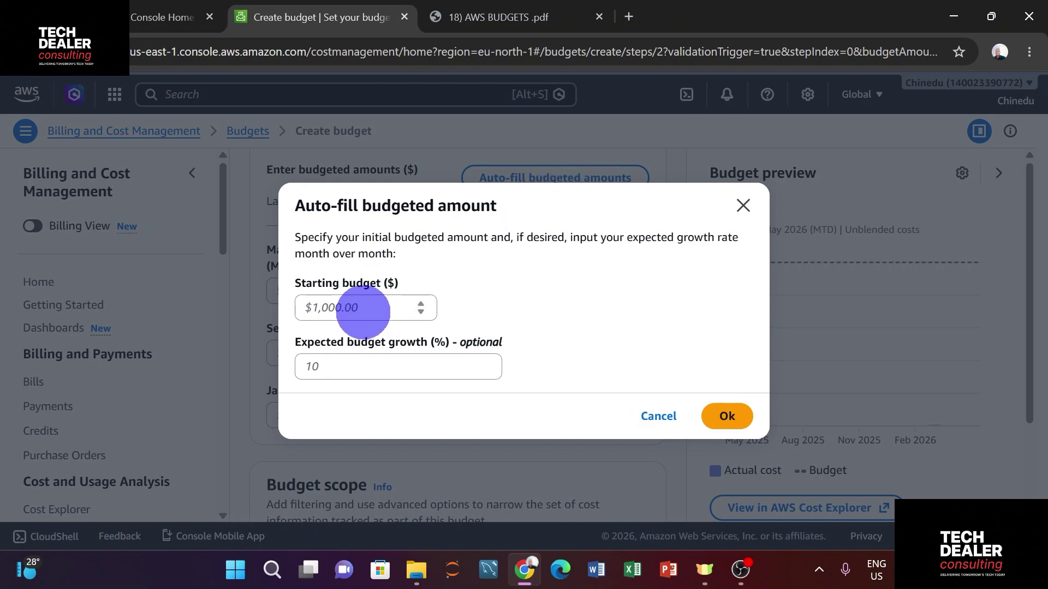
Auto-fill the planned months from a 500 starting budget with 2% expected monthly growth
click(364, 303)
text(500)
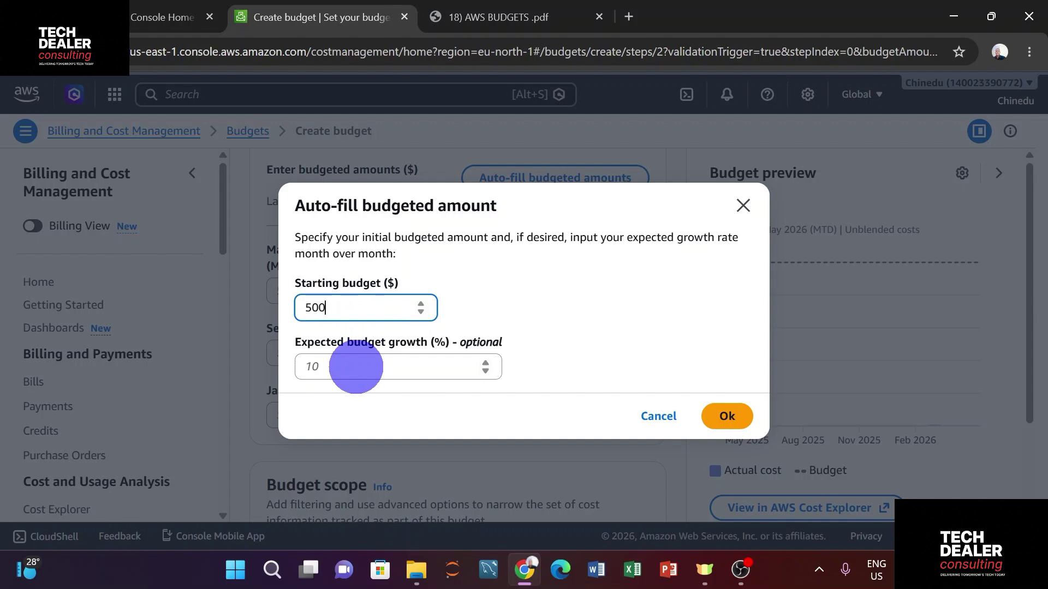
click(355, 367)
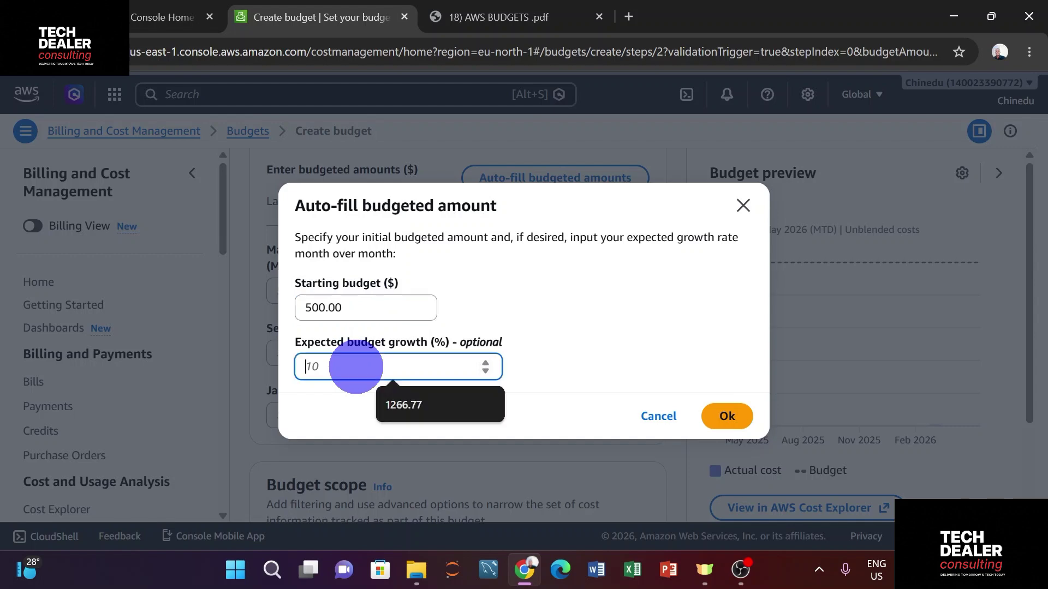
text(2)
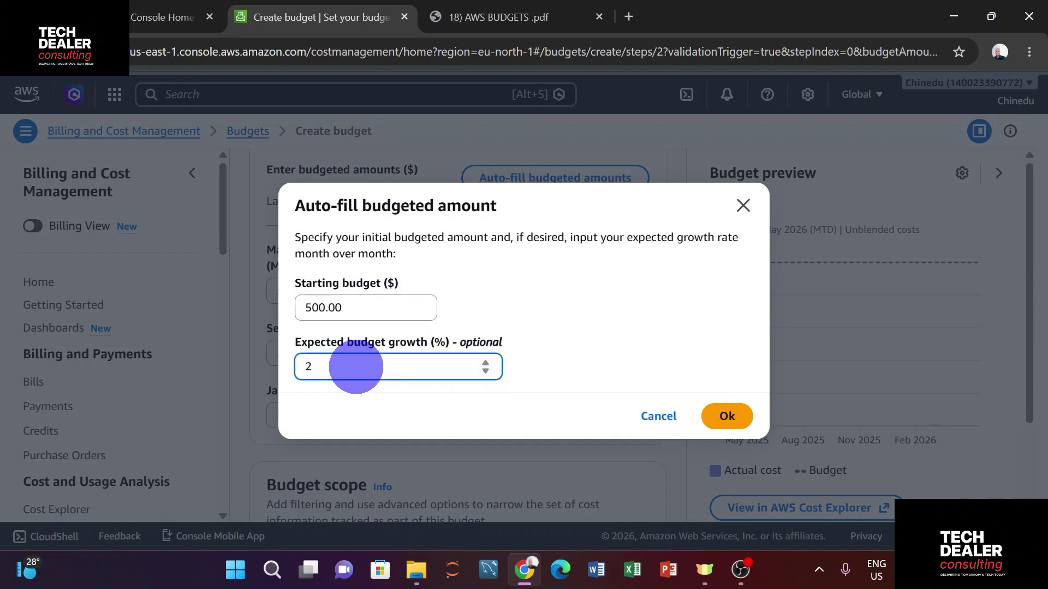
click(728, 417)
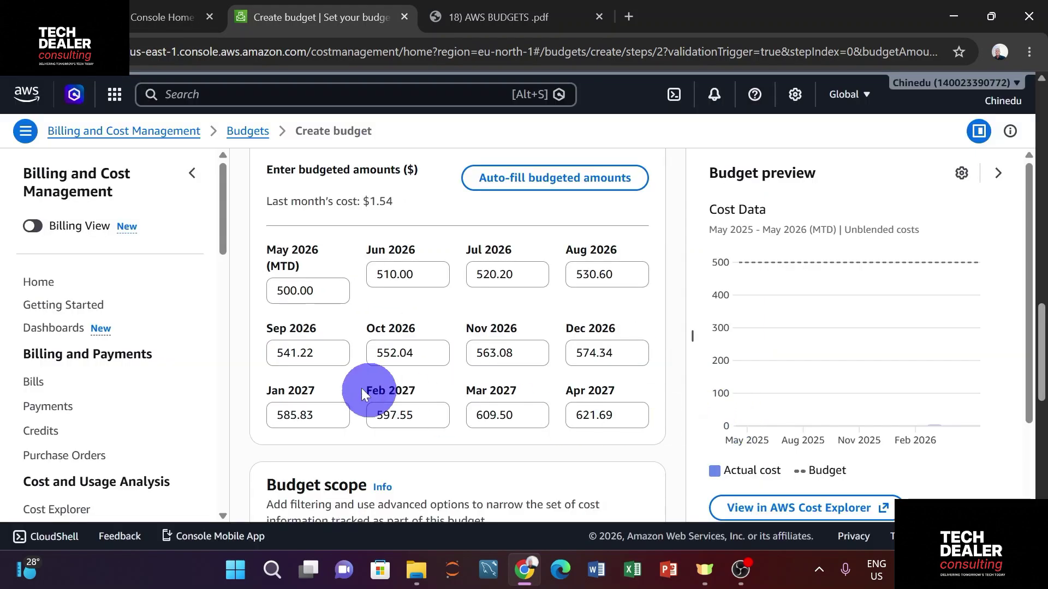
click(295, 300)
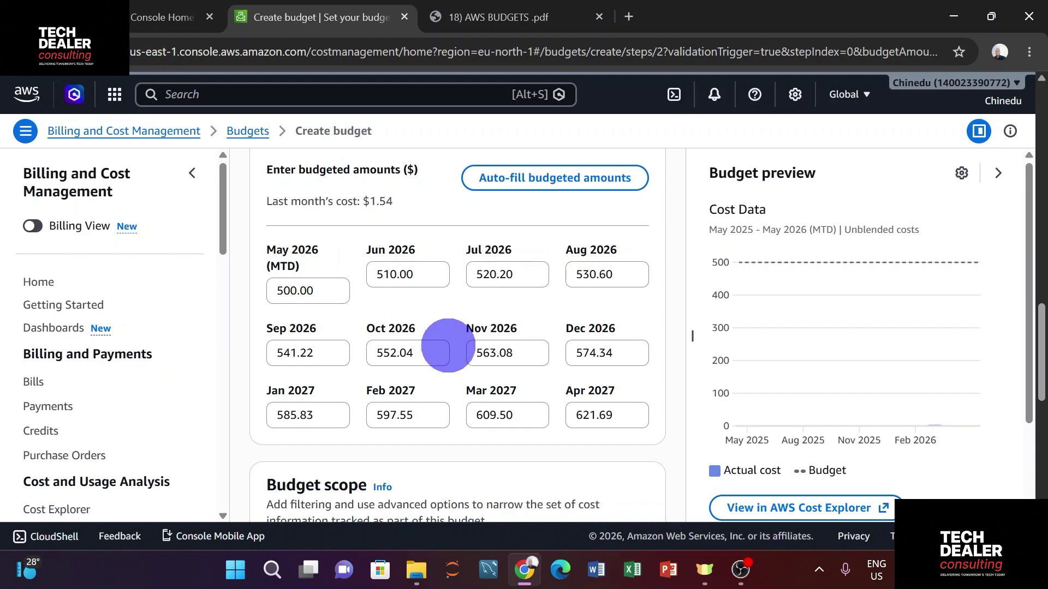
scroll(451, 345, up, 4)
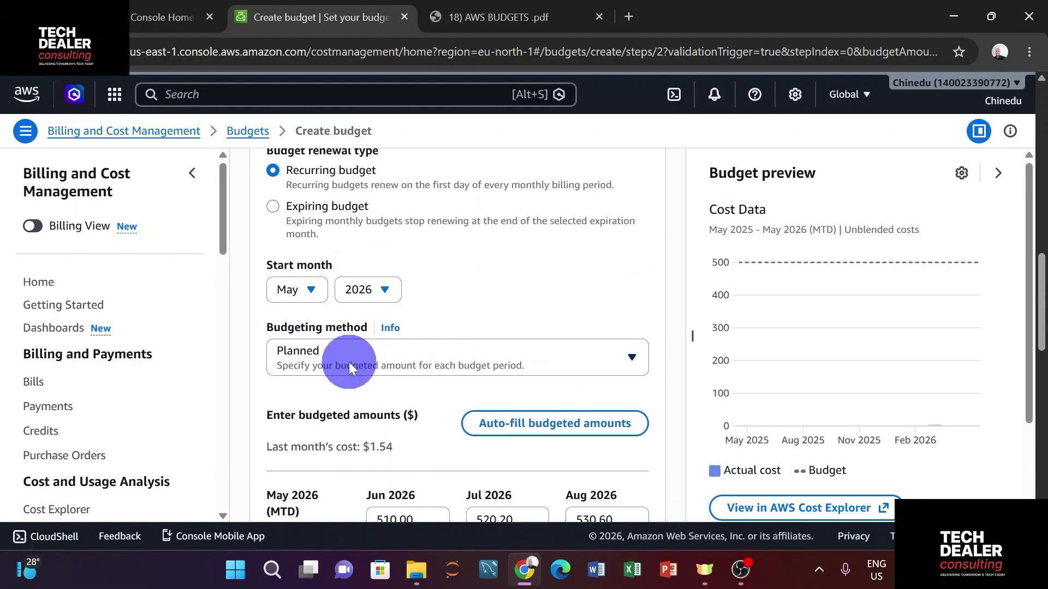
Revert the budgeting method to Fixed at 0.50 and review the All AWS services scope
click(349, 362)
click(346, 232)
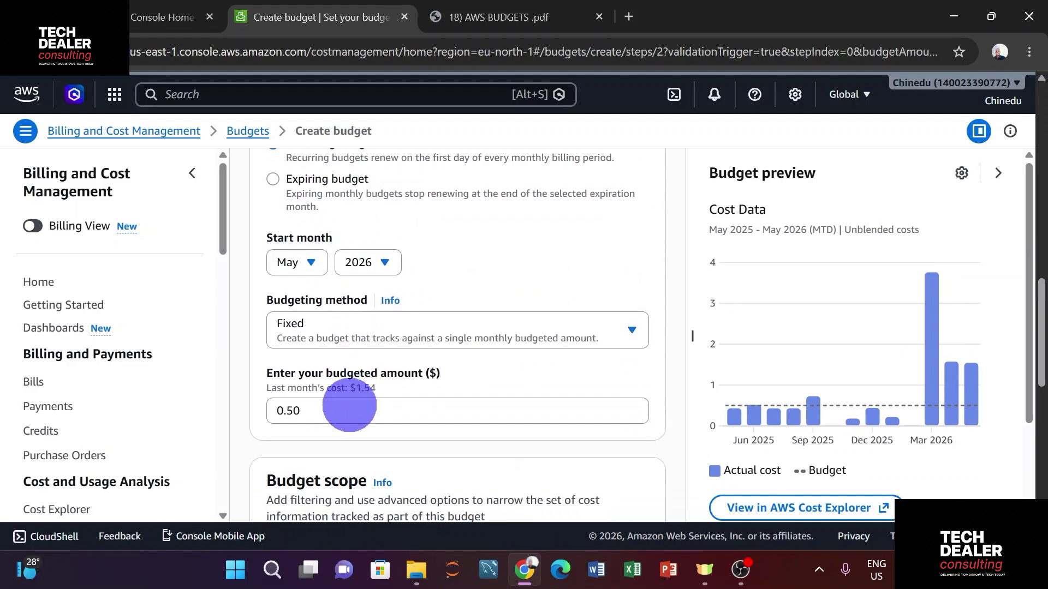
scroll(349, 401, down, 1)
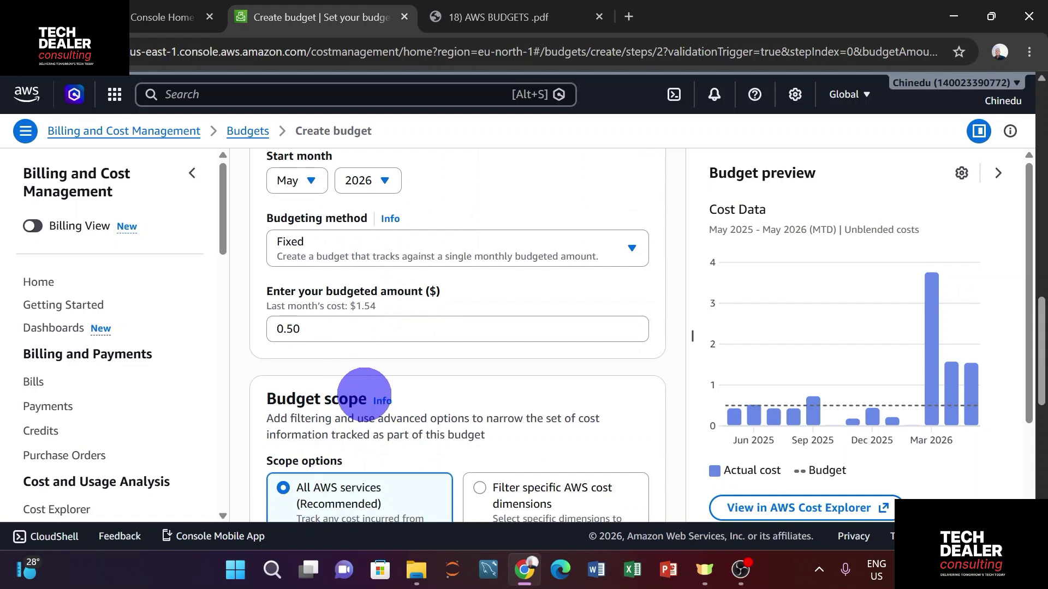
scroll(365, 392, down, 1)
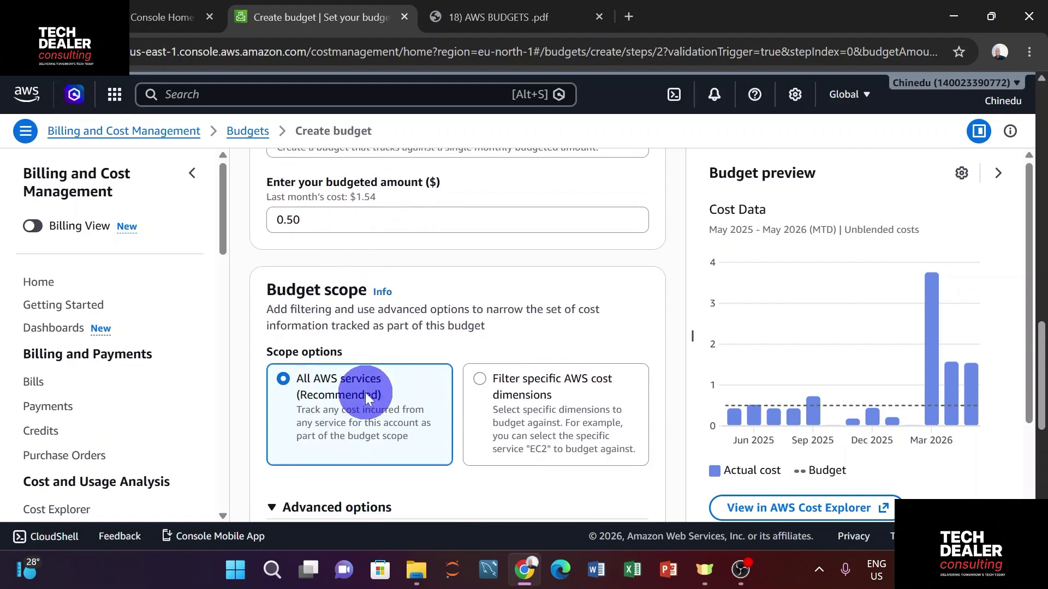
scroll(366, 392, down, 1)
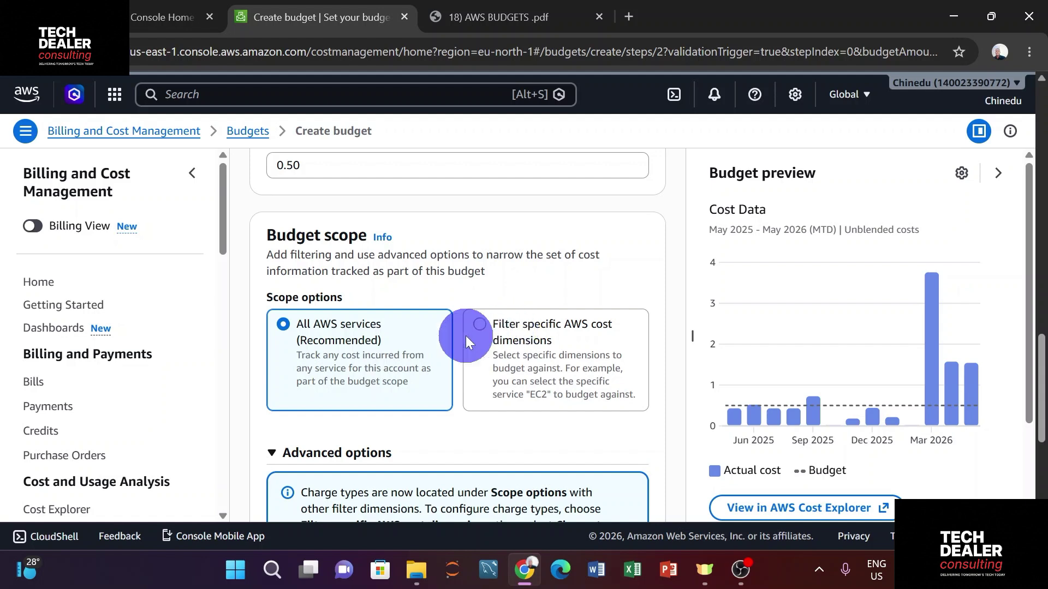
scroll(362, 335, down, 2)
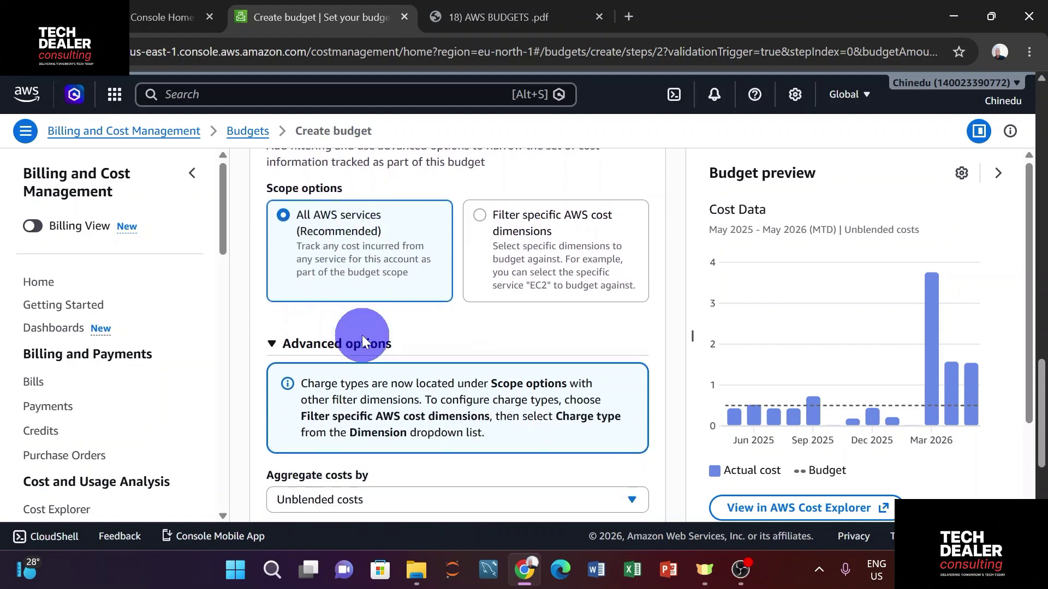
scroll(363, 338, down, 2)
scroll(363, 338, down, 2)
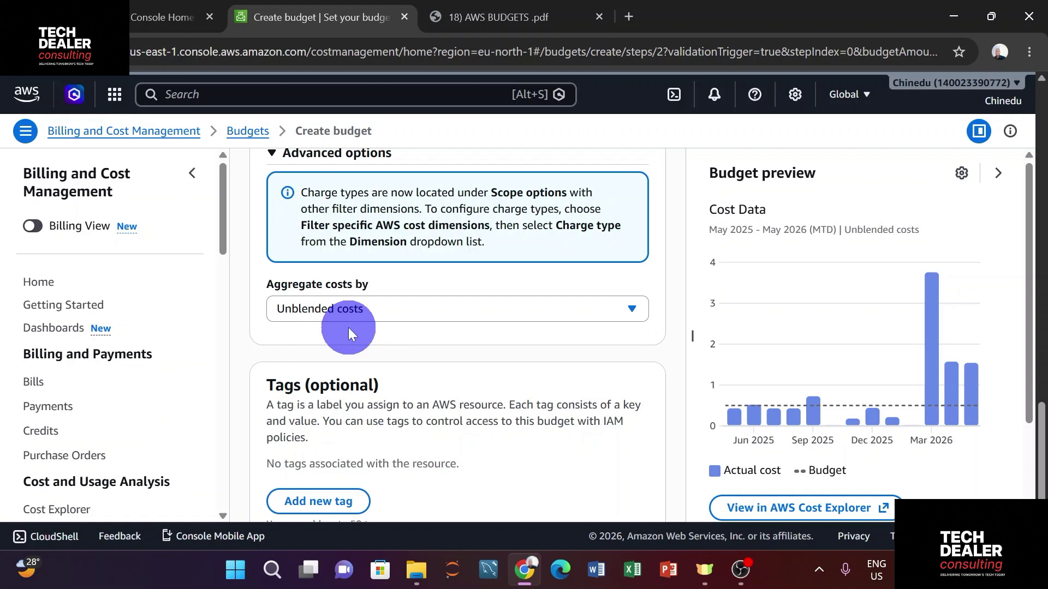
click(371, 307)
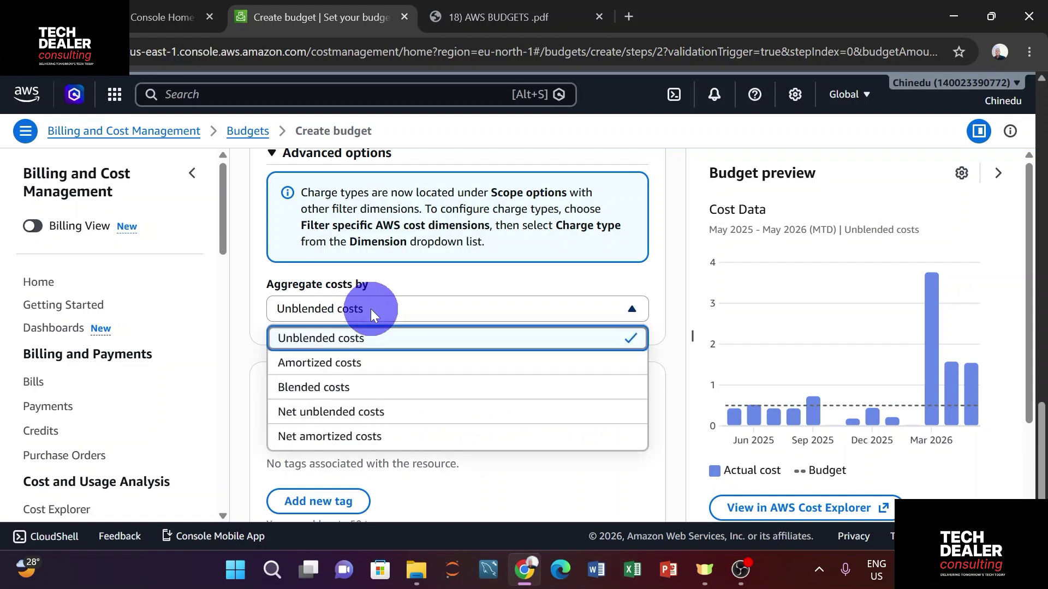
click(371, 309)
click(369, 309)
click(377, 341)
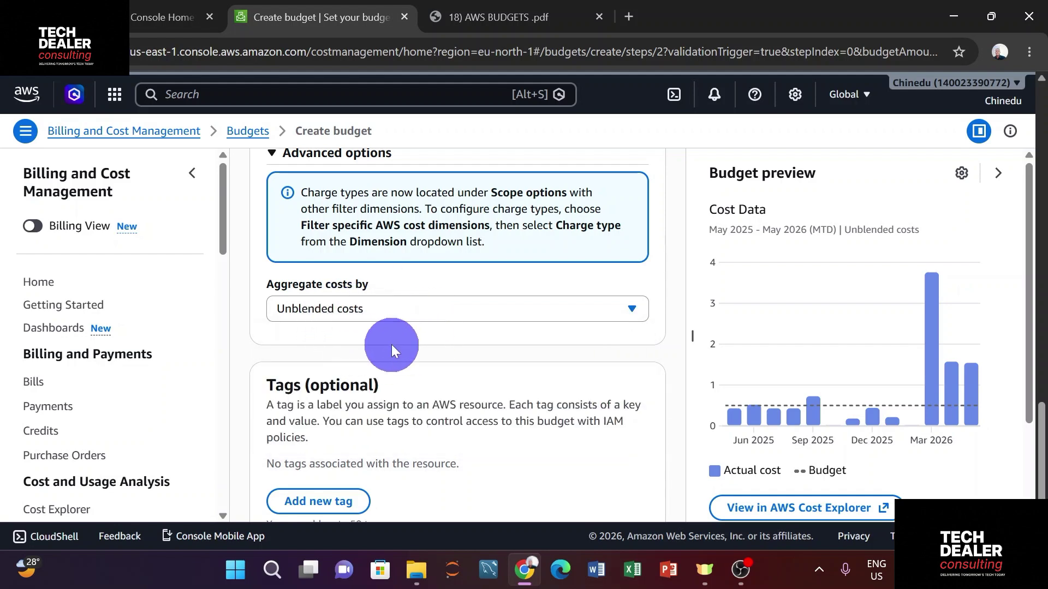
scroll(402, 339, down, 2)
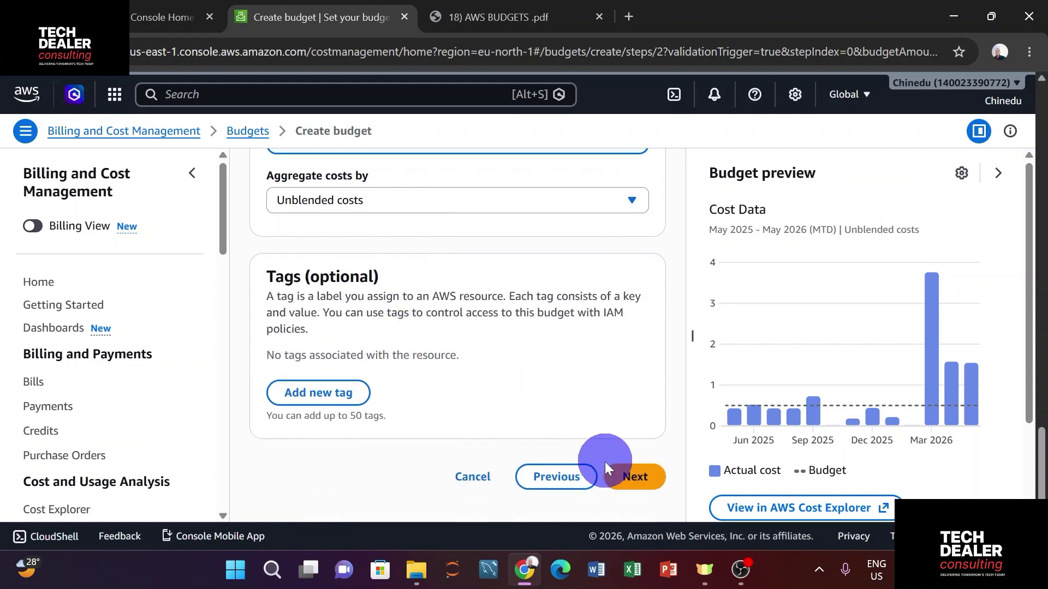
Advance to Configure alerts and add an Alert #1 threshold section
click(621, 478)
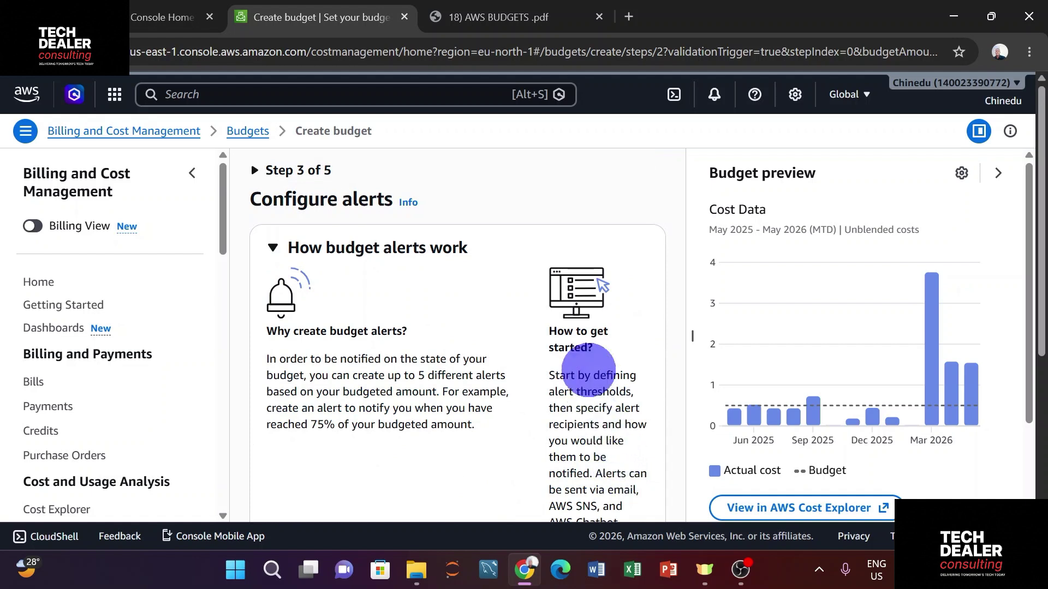
scroll(549, 293, down, 3)
scroll(548, 292, down, 2)
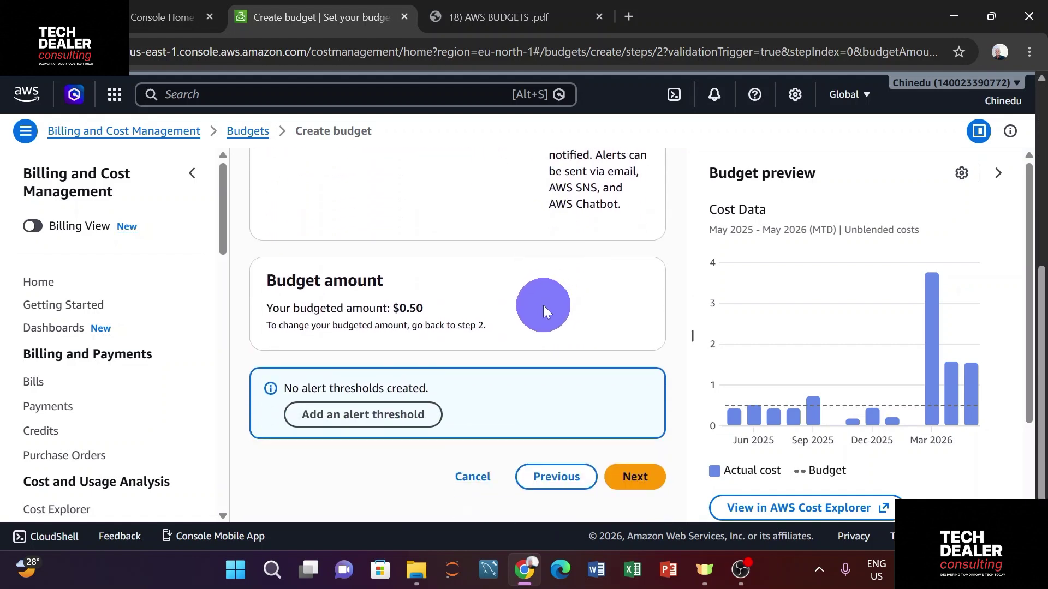
click(376, 416)
scroll(413, 359, down, 2)
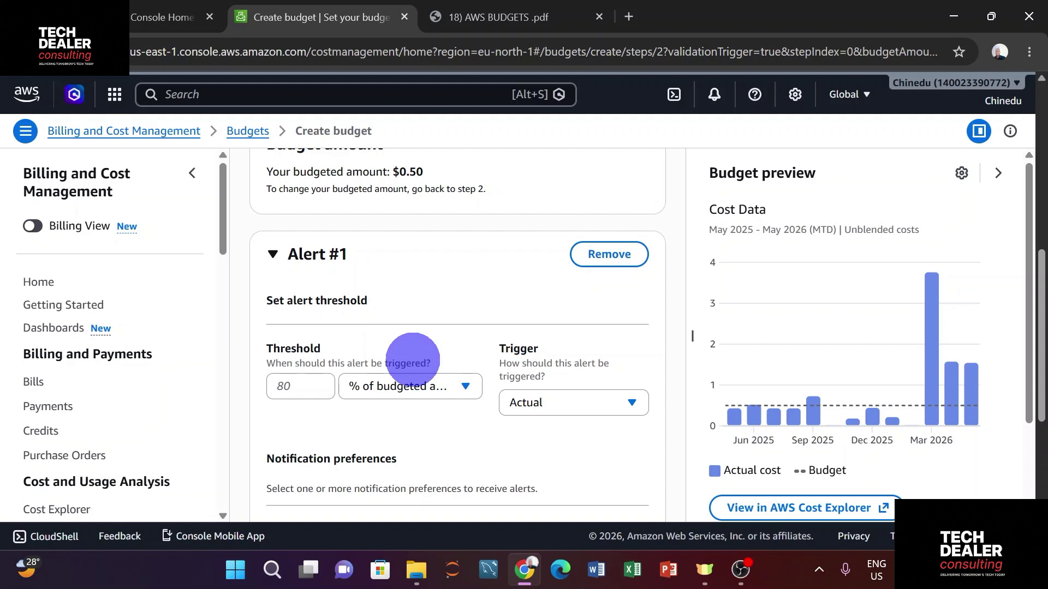
Set Alert #1's threshold to an absolute value of 0.25, triggered by Actual cost
click(366, 386)
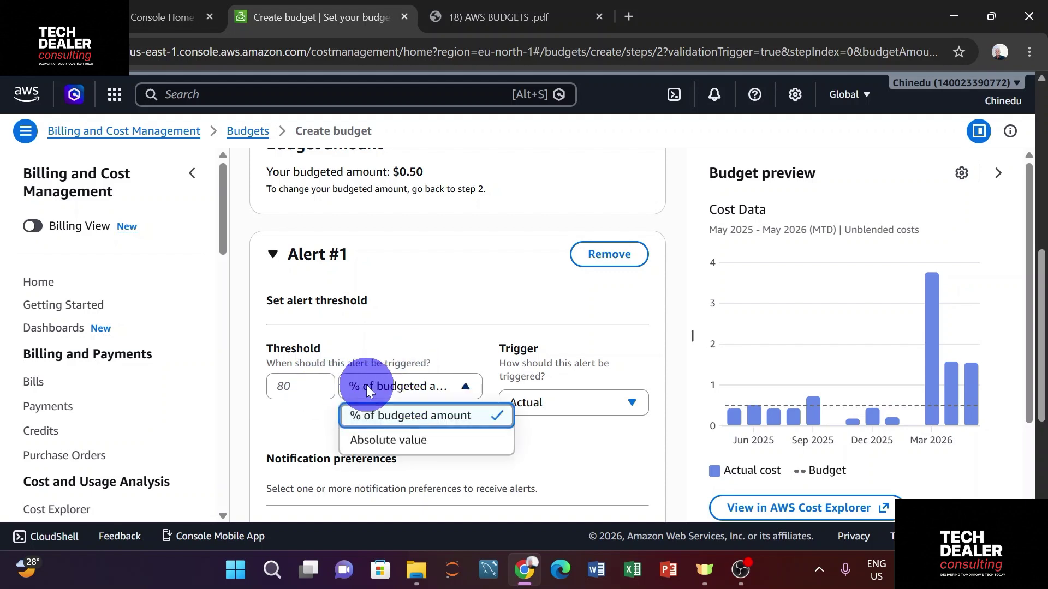
click(366, 437)
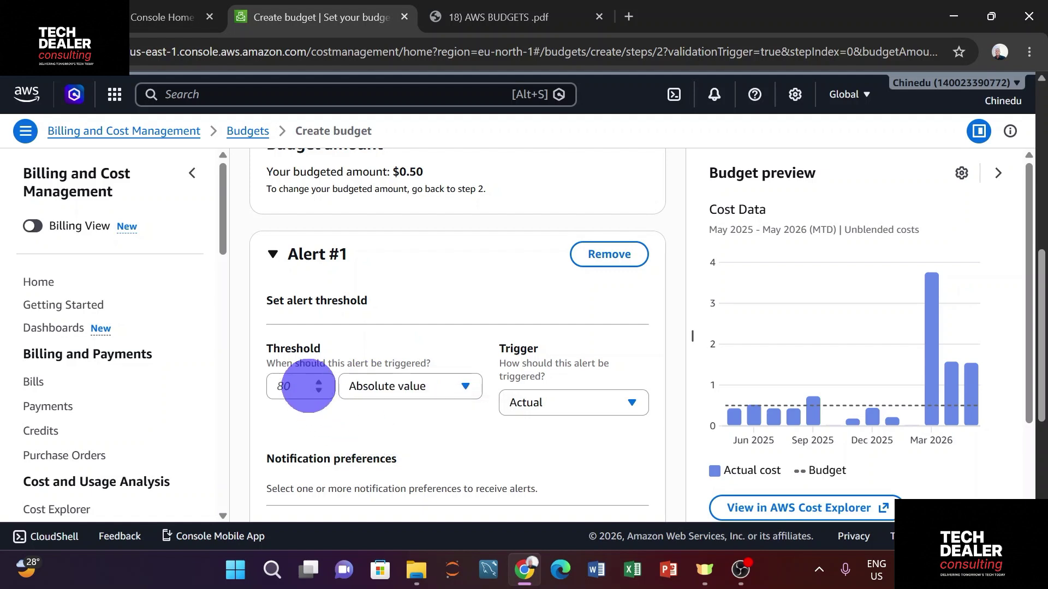
click(305, 386)
text(0)
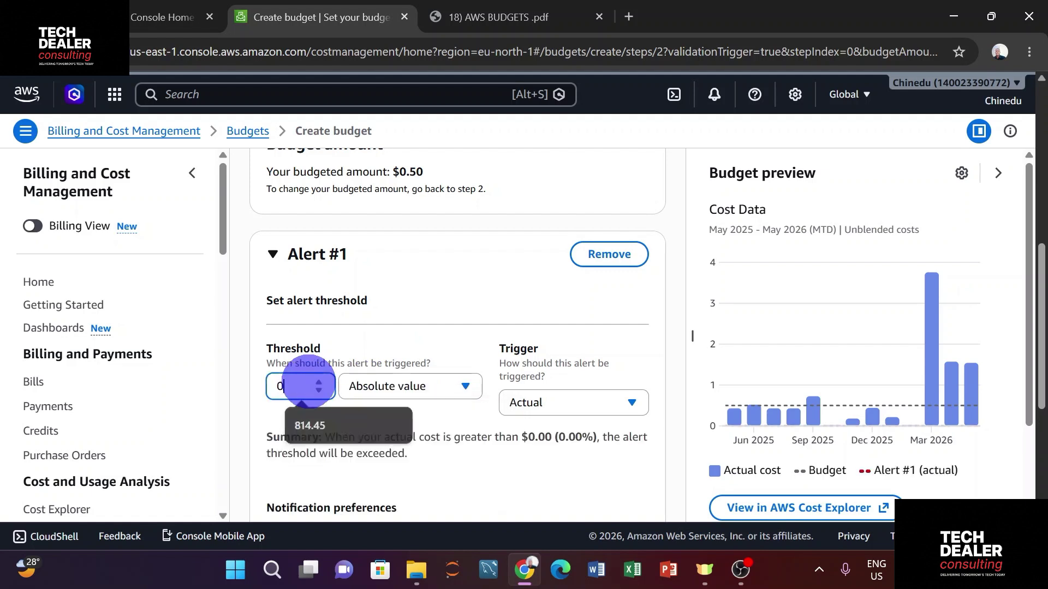
text(.25)
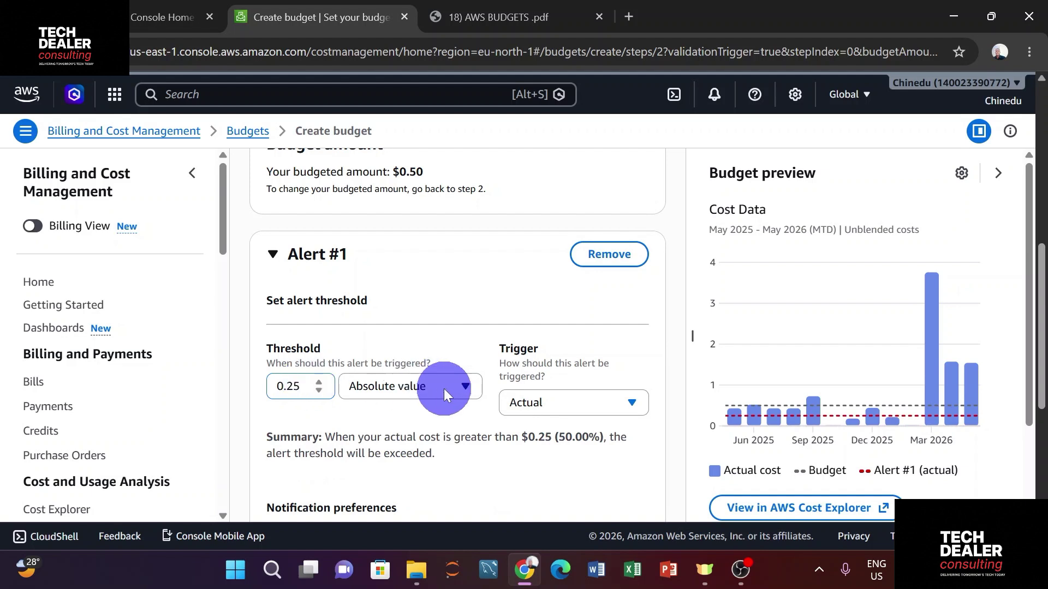
key(BackSpace)
key(BackSpace)
key(BackSpace)
key(BackSpace)
text(0.25)
click(559, 412)
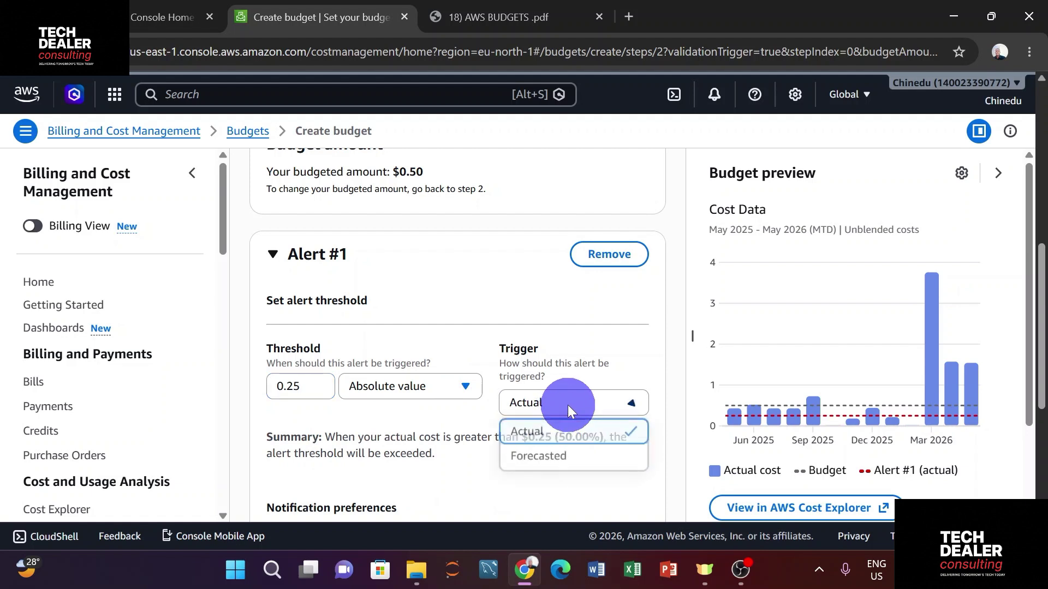
click(556, 432)
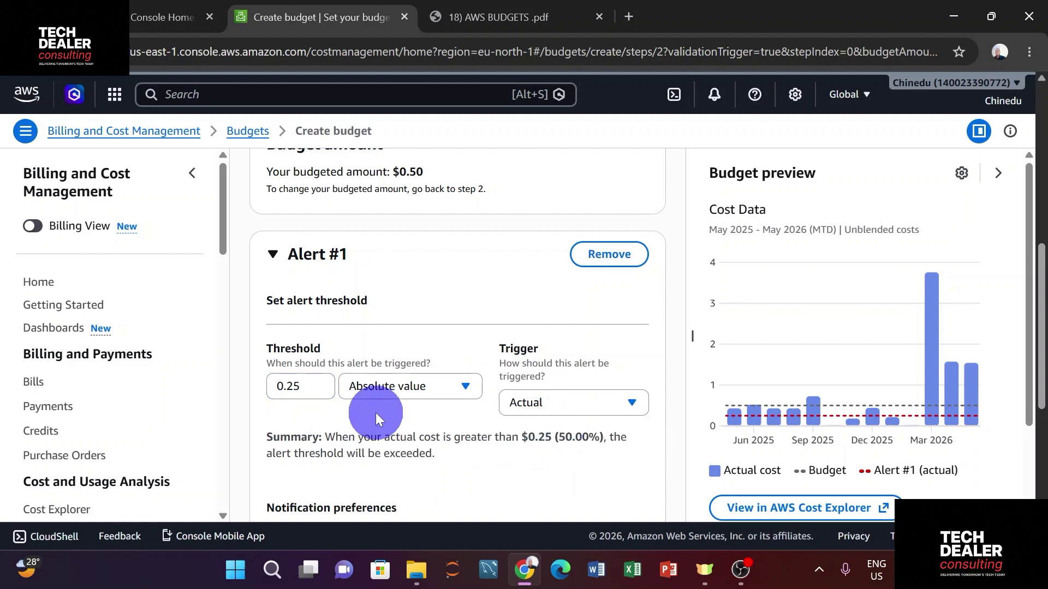
drag(274, 386, 323, 387)
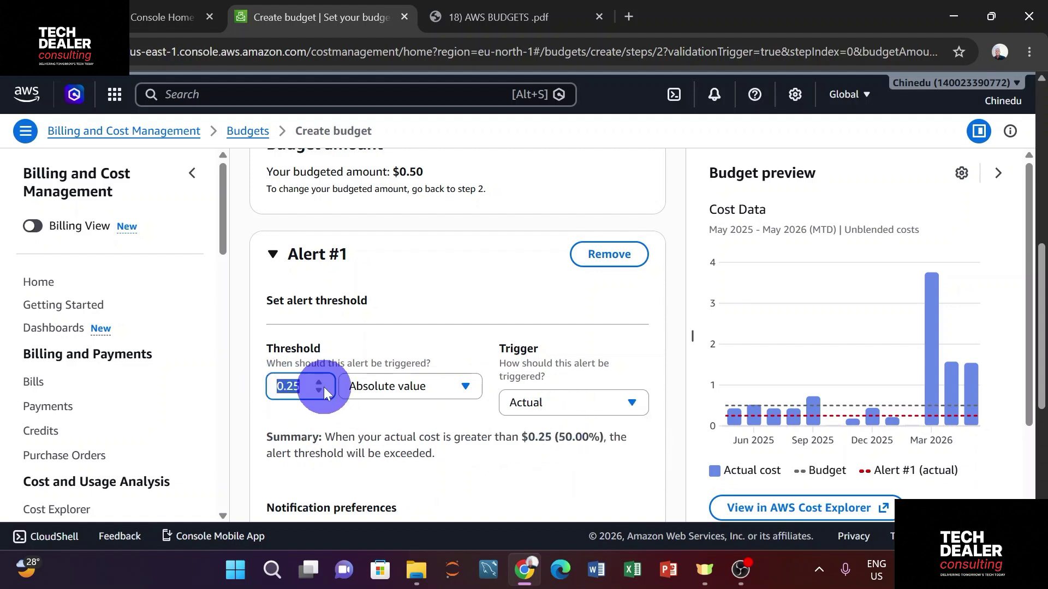
click(401, 410)
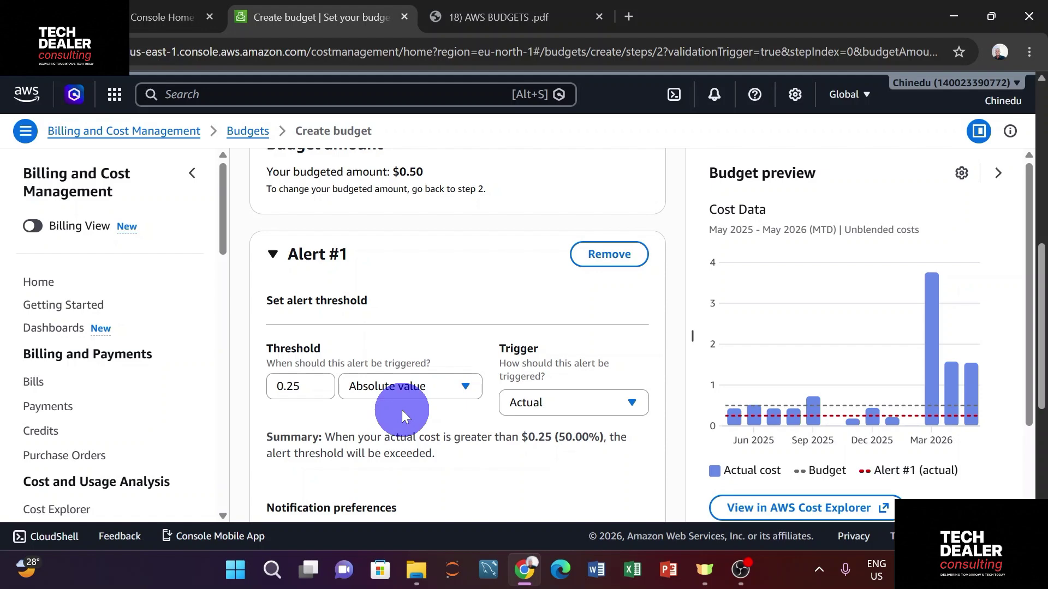
Enter the account owner's email address as Alert #1's email recipient
scroll(404, 411, down, 4)
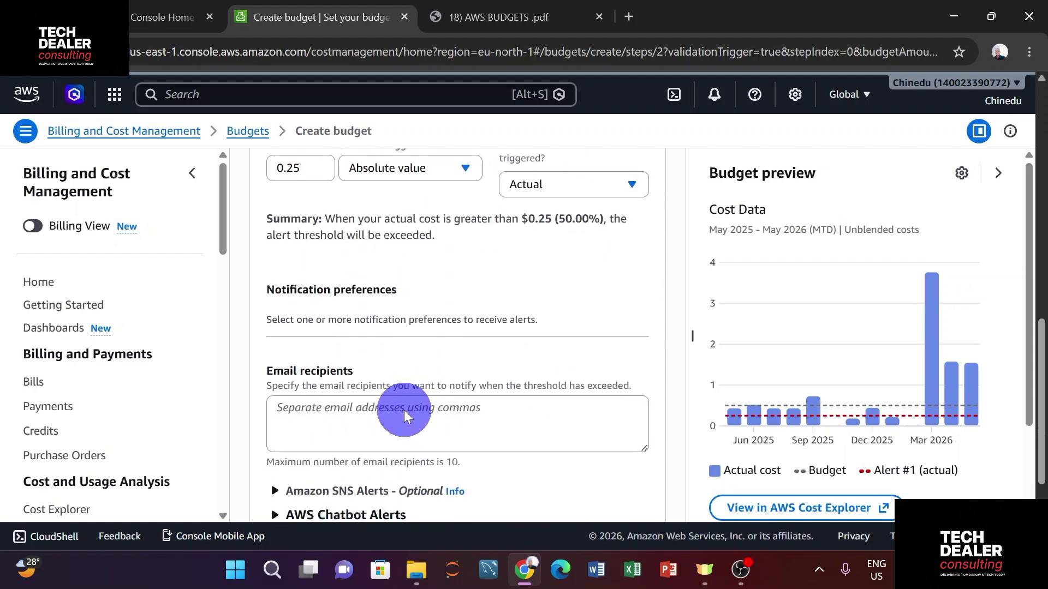
scroll(404, 411, down, 1)
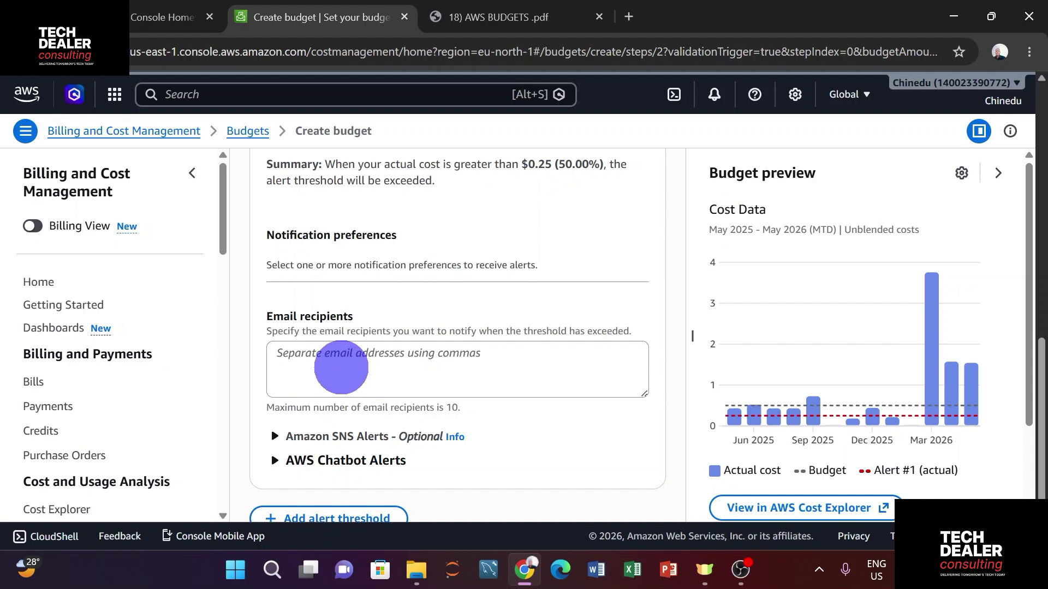
click(341, 366)
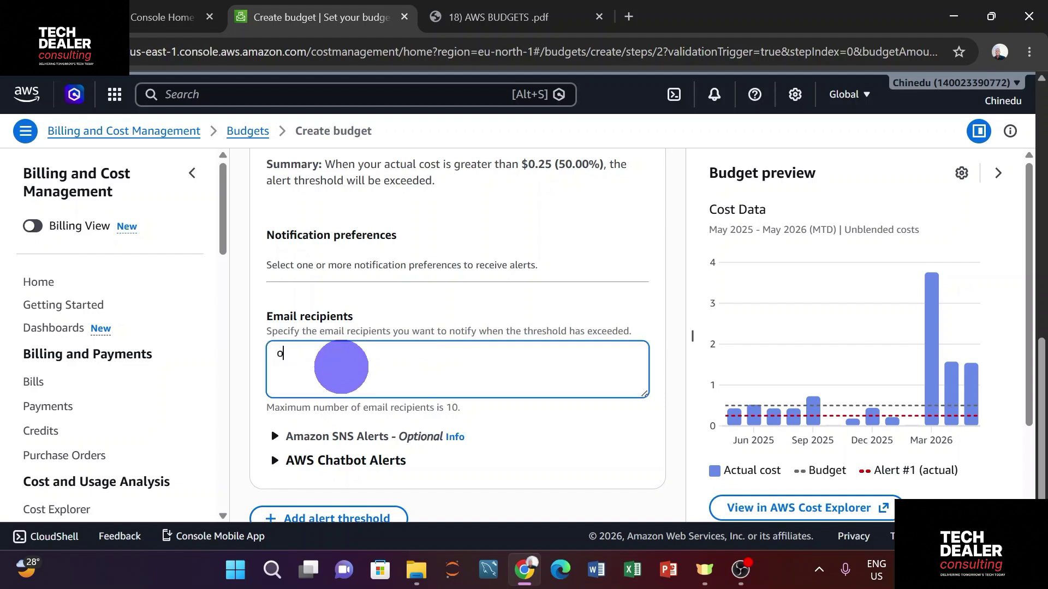
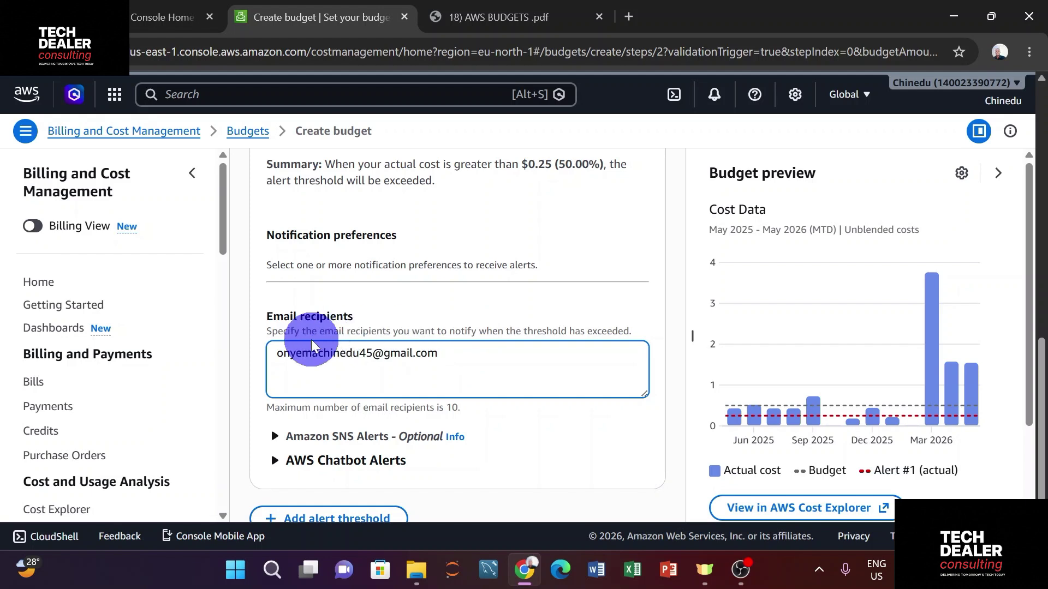
Expand and review the optional Amazon SNS and AWS Chatbot alert sections, leaving them empty
scroll(278, 349, down, 2)
click(275, 345)
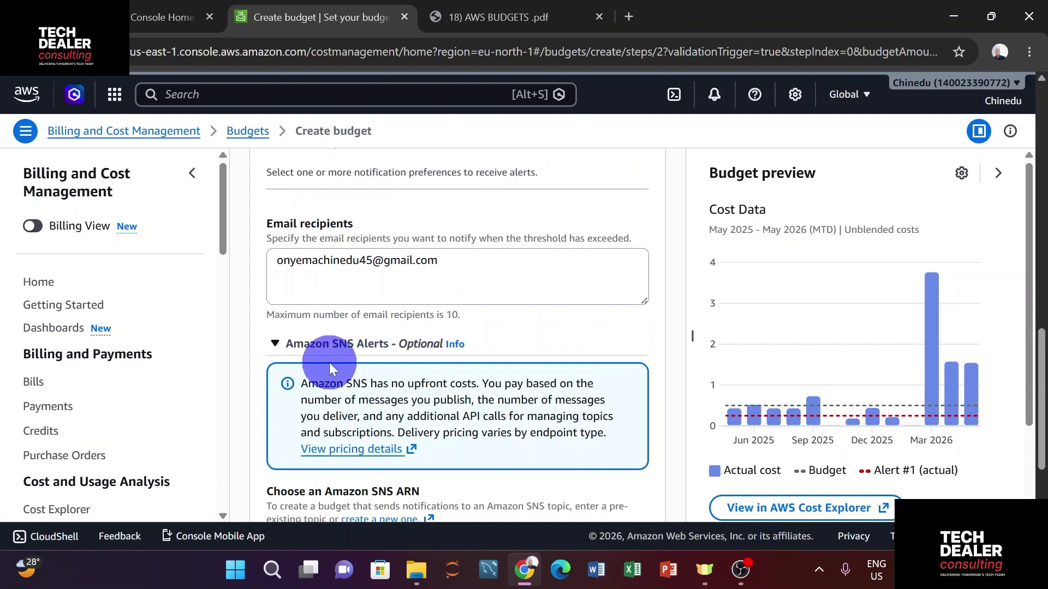
scroll(390, 341, down, 3)
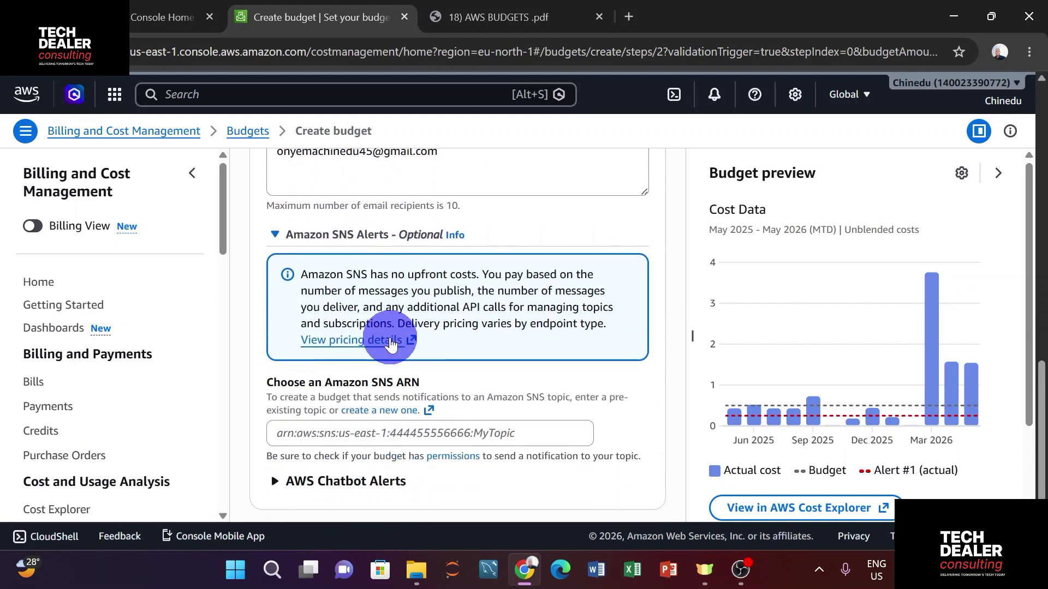
scroll(396, 336, up, 4)
scroll(390, 341, up, 3)
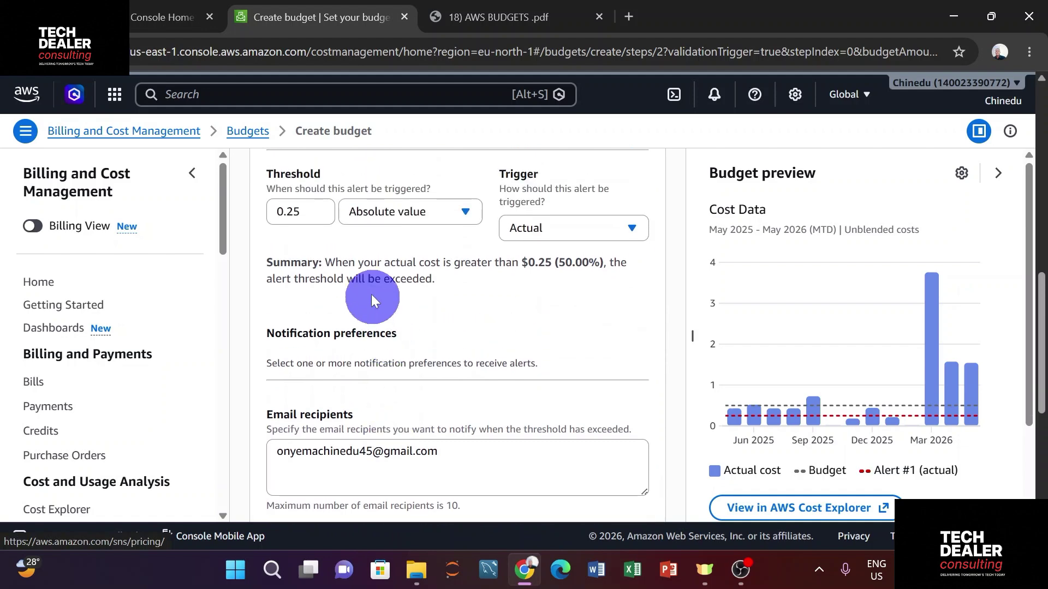
scroll(324, 257, down, 2)
scroll(328, 270, down, 5)
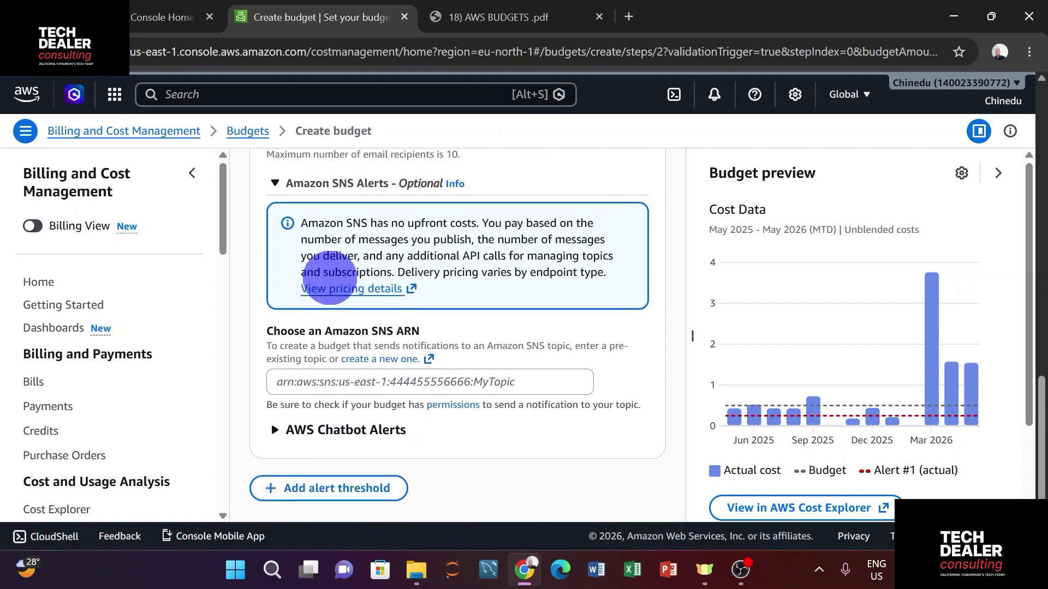
click(297, 401)
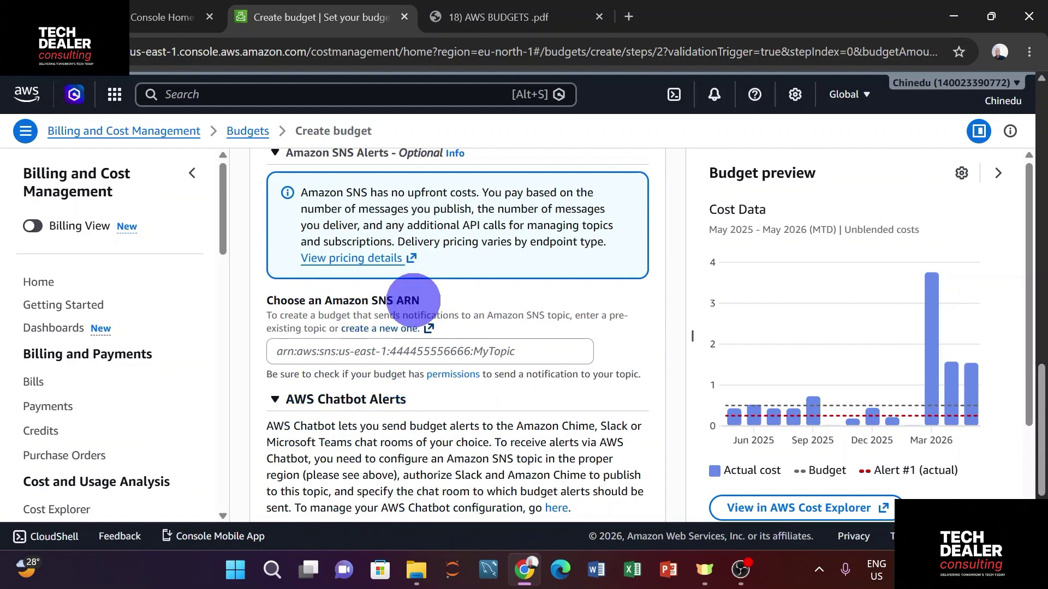
scroll(433, 292, up, 3)
scroll(433, 290, up, 2)
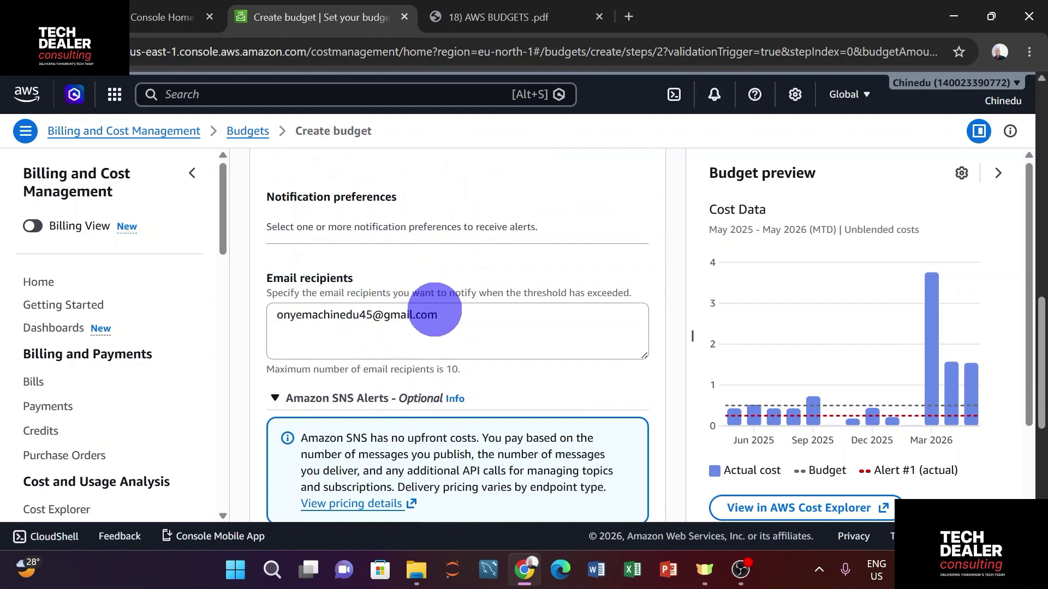
scroll(437, 310, down, 7)
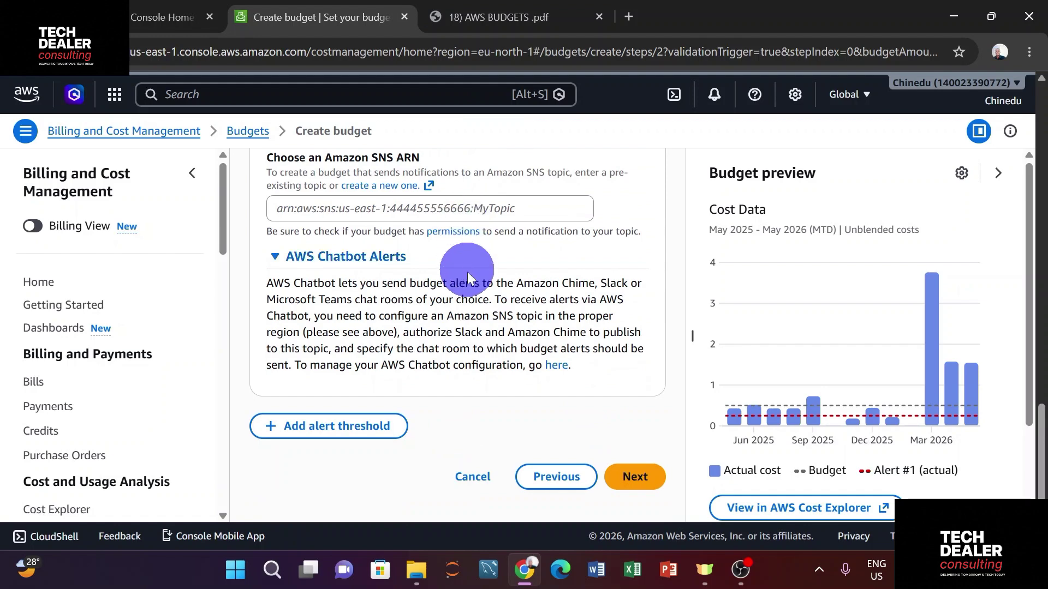
Advance from the alert settings to the Attach actions step
click(632, 478)
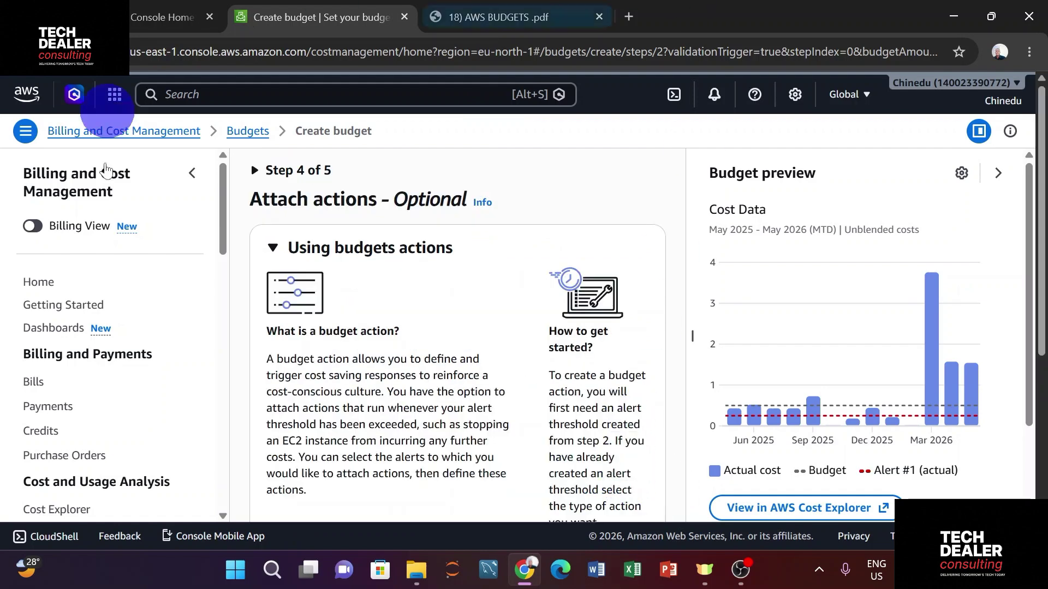
scroll(434, 322, down, 4)
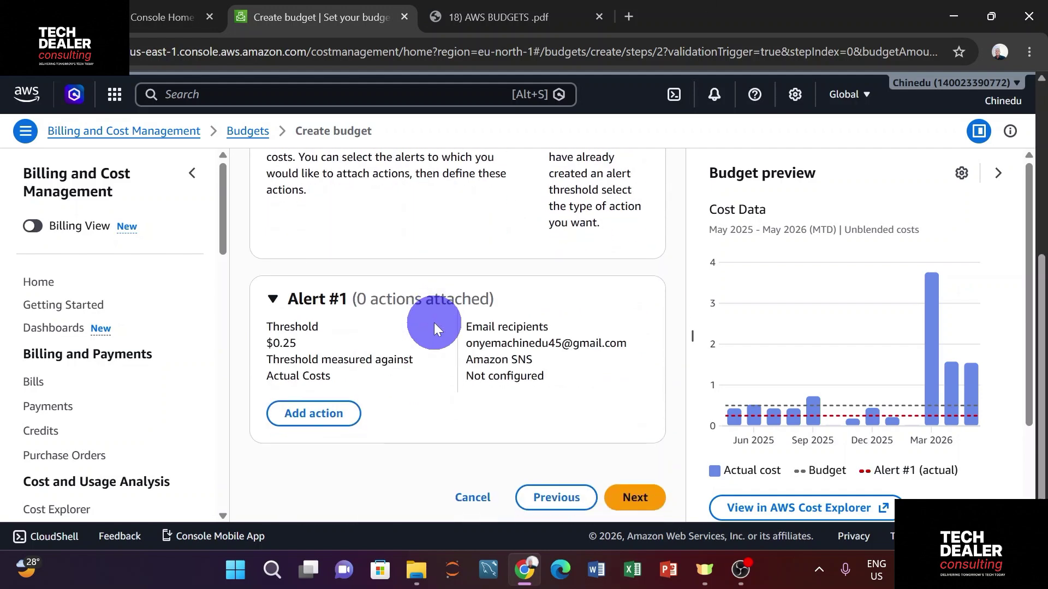
scroll(434, 323, down, 1)
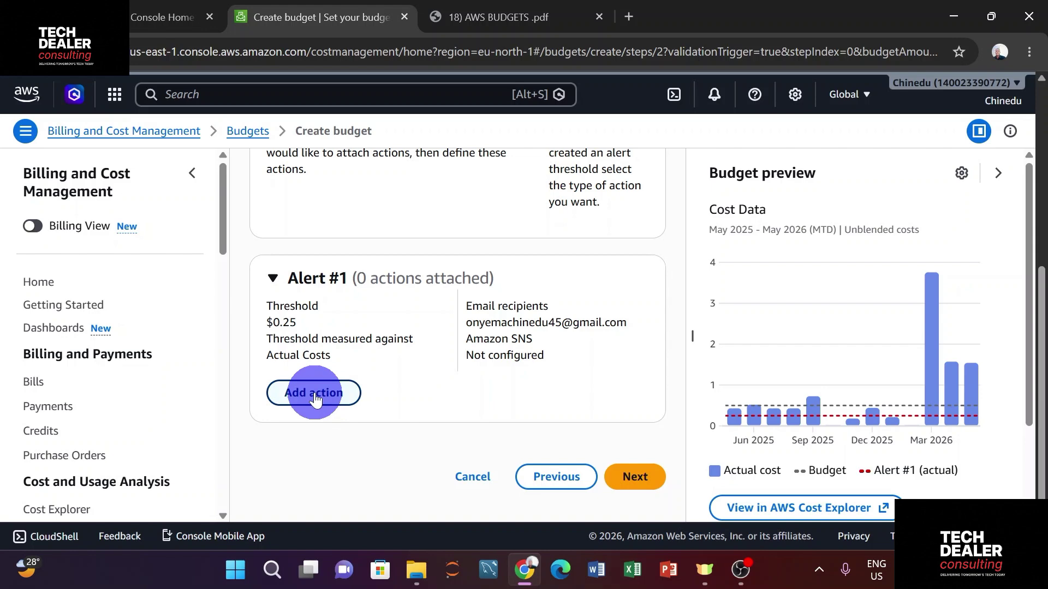
Skip adding actions and look through the Review page summary of learning_budget
click(611, 479)
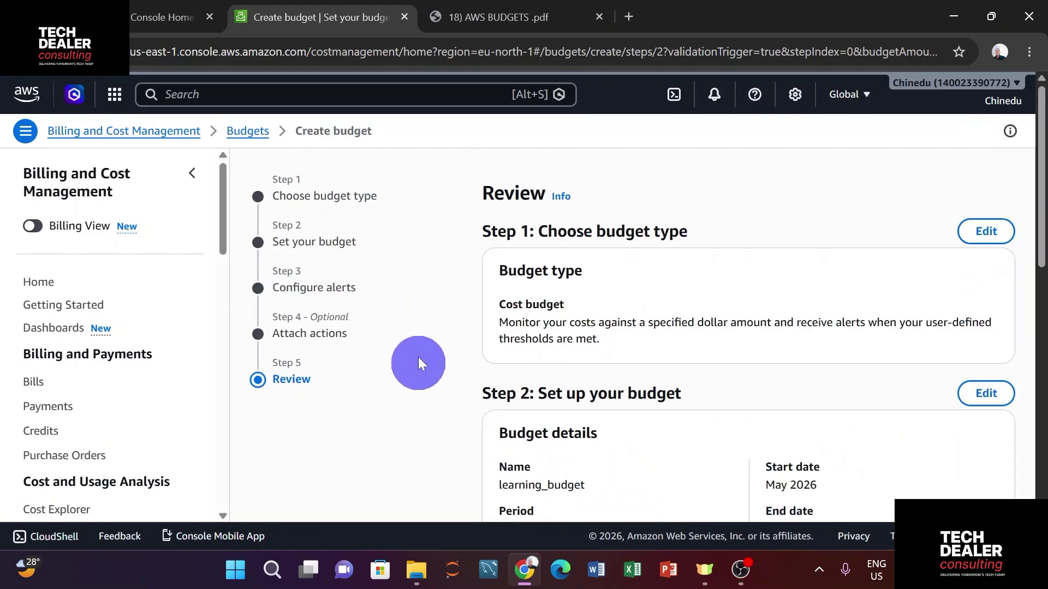
scroll(599, 327, down, 2)
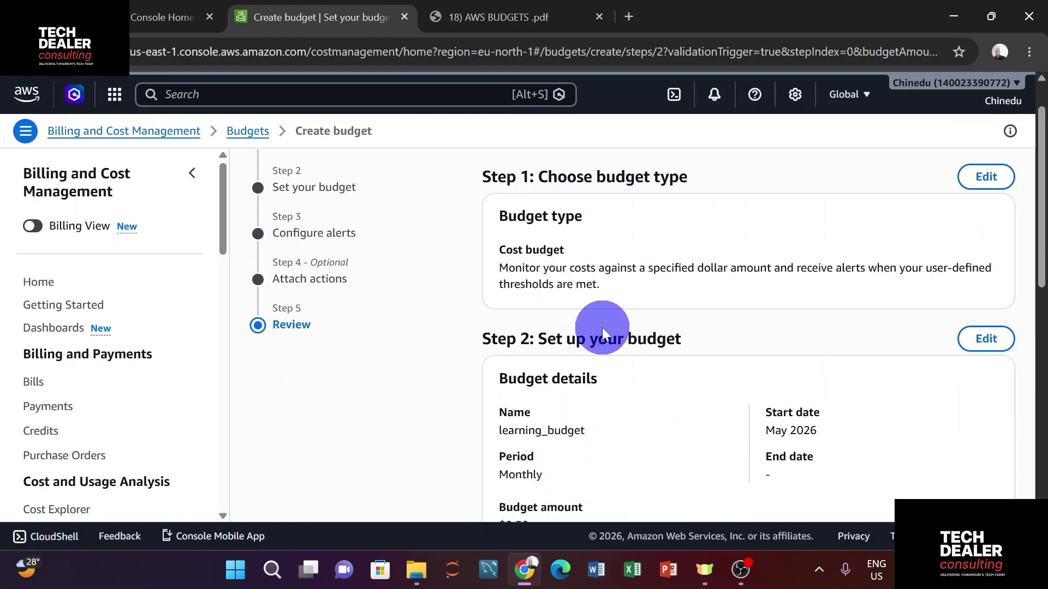
scroll(604, 328, down, 3)
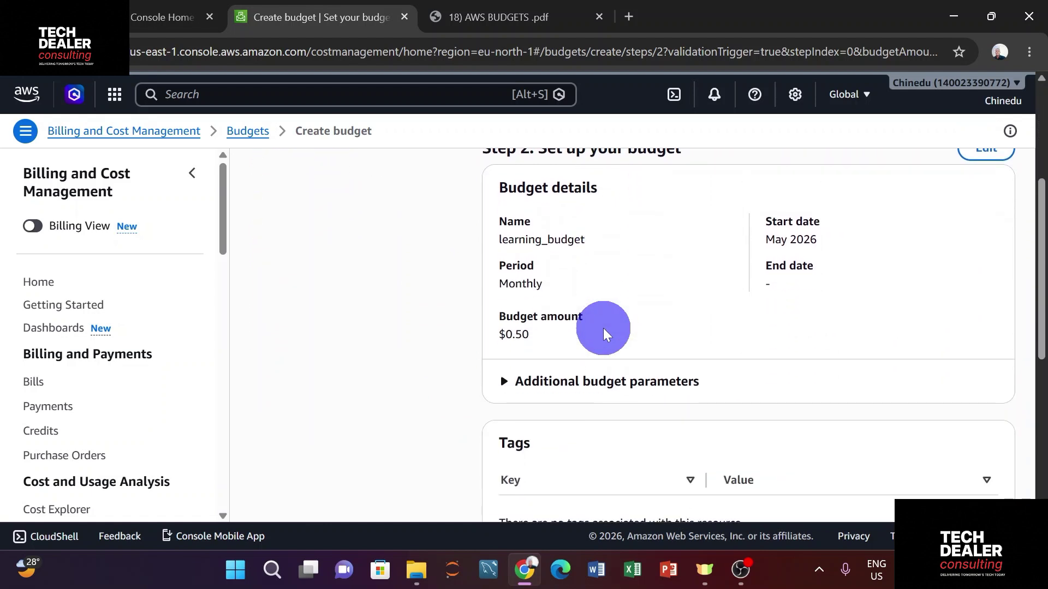
scroll(603, 329, down, 4)
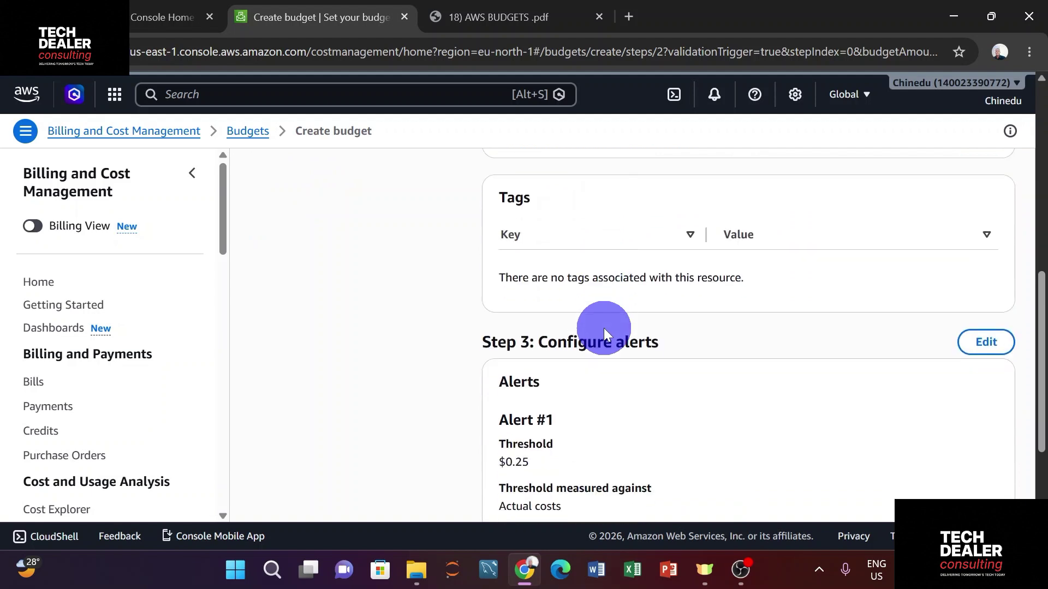
scroll(604, 328, down, 2)
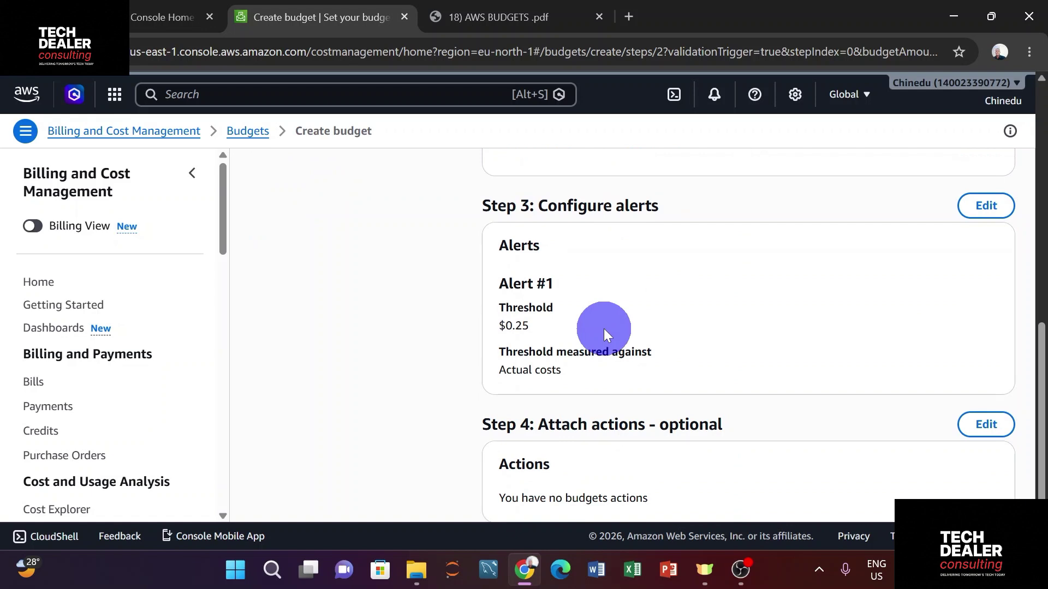
scroll(604, 329, down, 2)
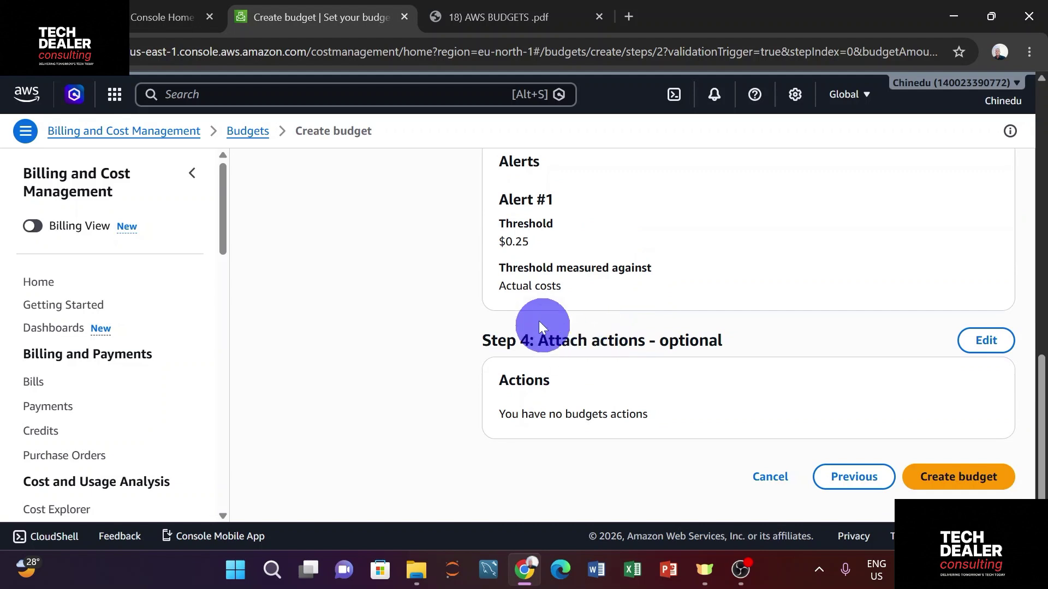
Create learning_budget and check its Healthy status and $0.50 budget in the list
click(979, 477)
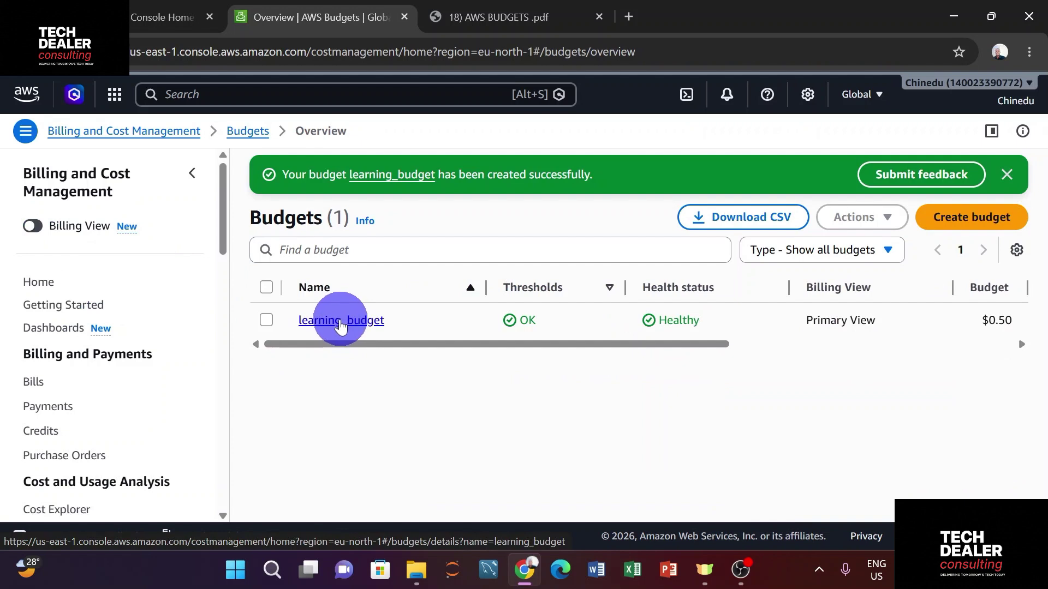
mouse_move(375, 339)
mouse_down()
mouse_move(662, 351)
mouse_move(603, 351)
mouse_move(631, 321)
mouse_up()
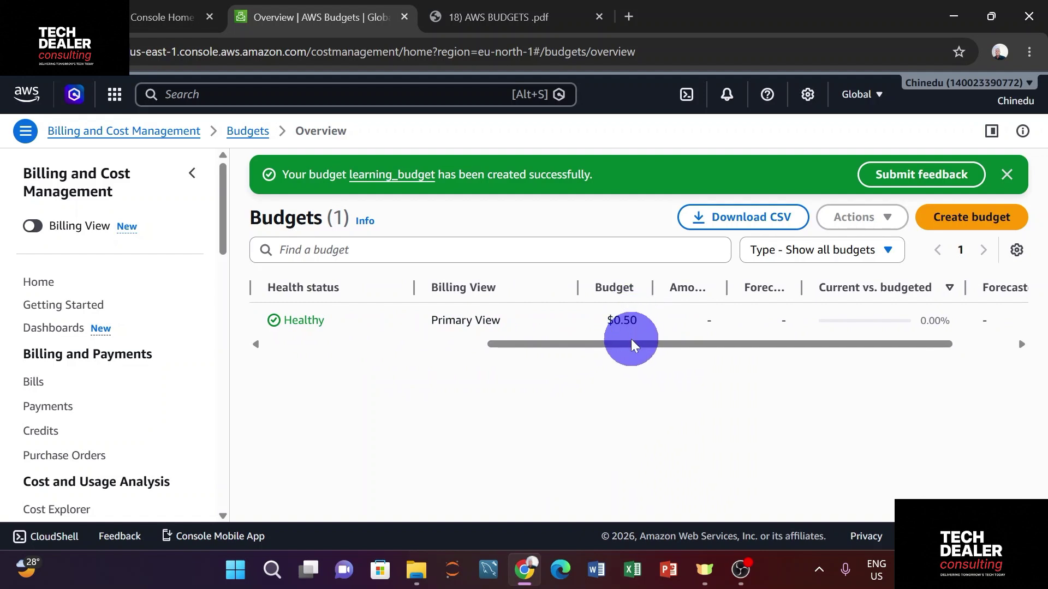